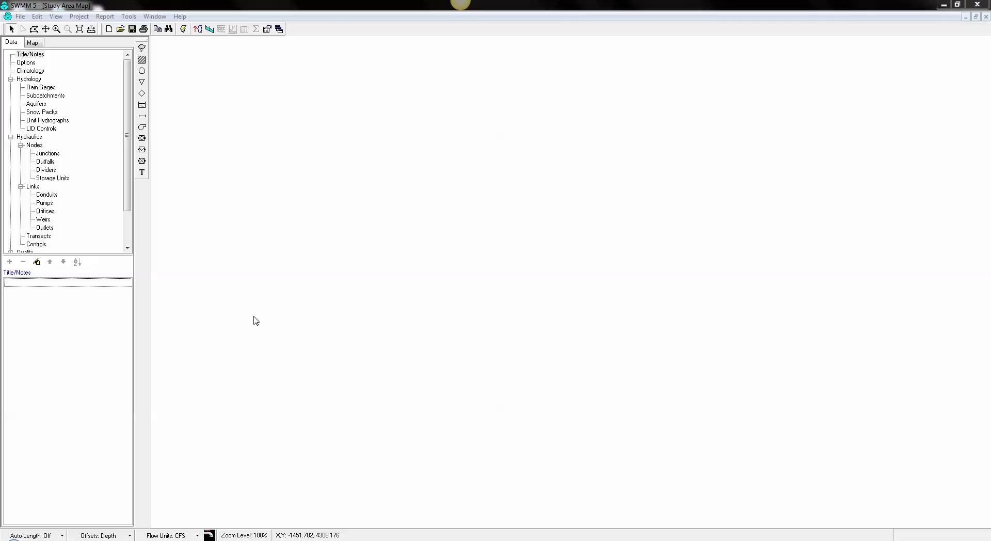
Step: Switch the project's flow units to LPS and set Auto-Length to On
left_click(198, 537)
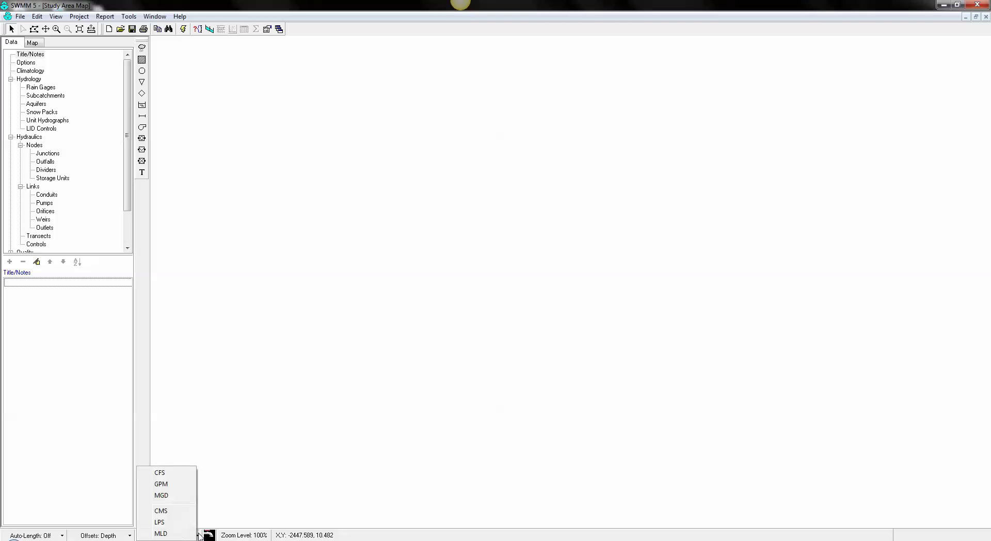
left_click(160, 522)
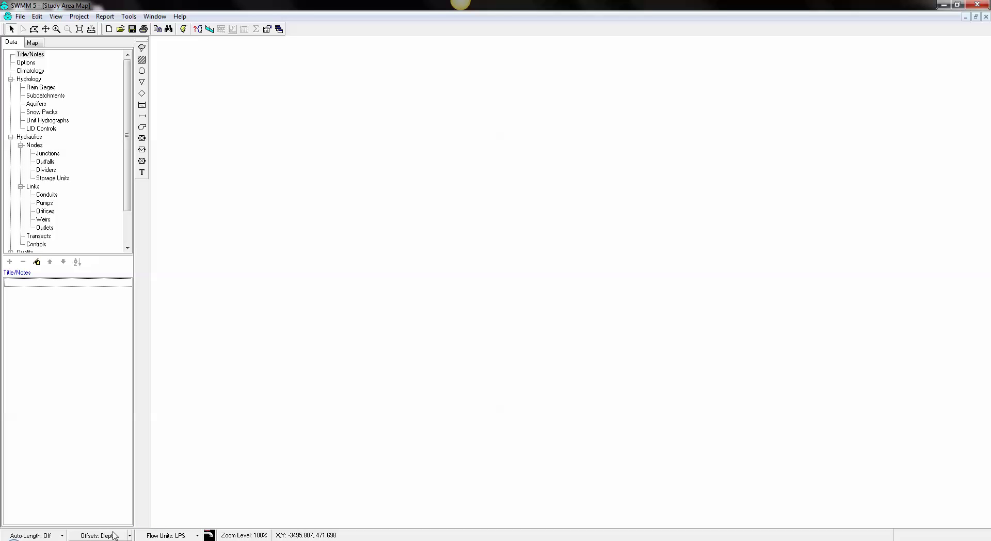
left_click(61, 535)
left_click(53, 522)
Step: Draw the subcatchment outline as a twelve-vertex polygon on the map
left_click(143, 60)
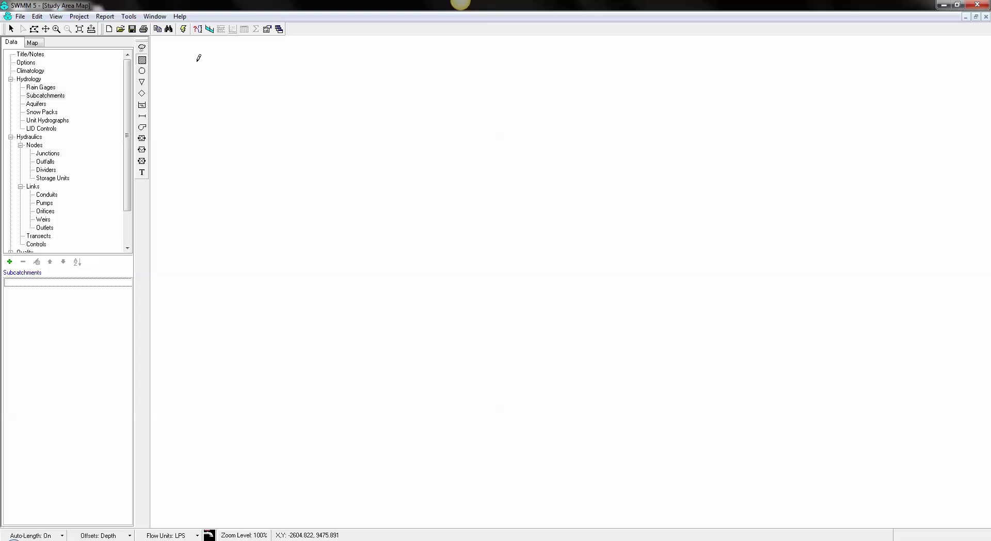
left_click(197, 62)
left_click(175, 137)
left_click(193, 174)
left_click(225, 198)
left_click(310, 209)
left_click(371, 210)
left_click(397, 174)
left_click(399, 117)
left_click(373, 95)
left_click(351, 80)
left_click(289, 62)
right_click(265, 58)
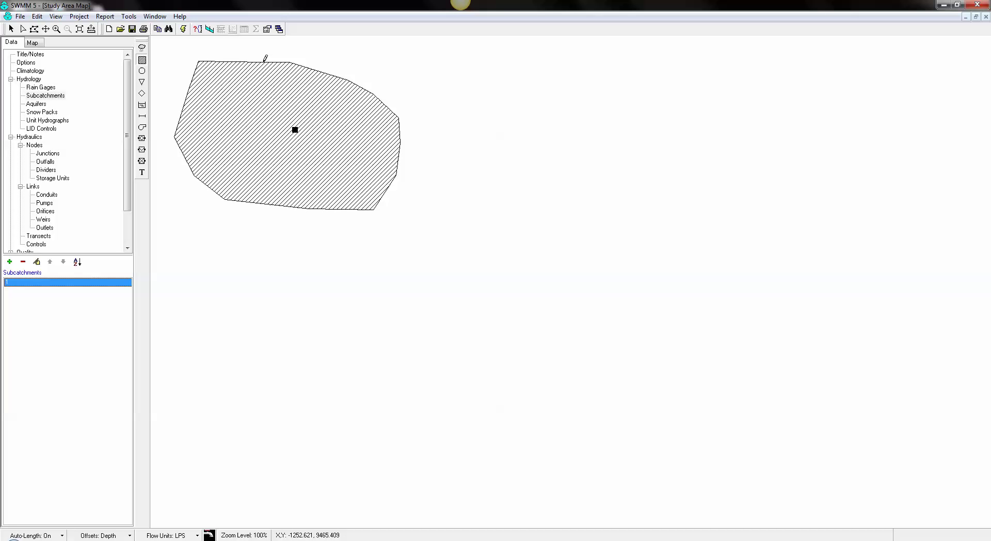
Step: Place junction 2 and outfall 3 at the lower right of the subcatchment
left_click(142, 72)
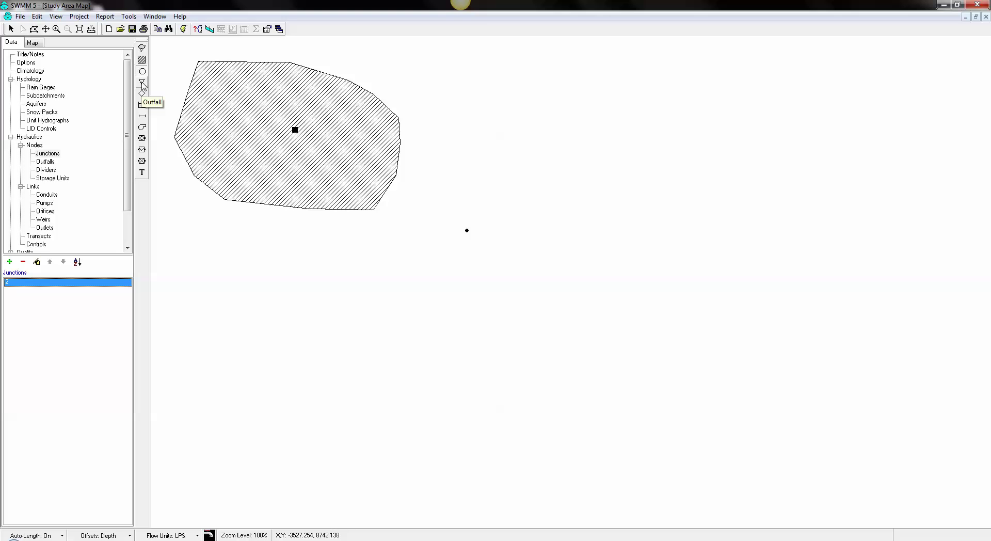
left_click(141, 82)
left_click(607, 280)
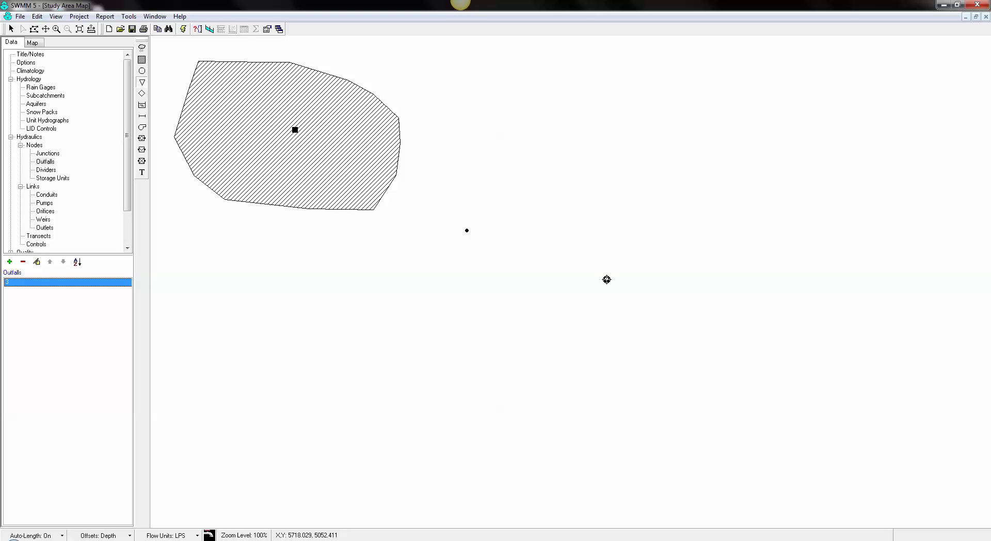
Step: Draw conduit 1 from junction 2 to outfall 3 and return to selection mode
left_click(142, 115)
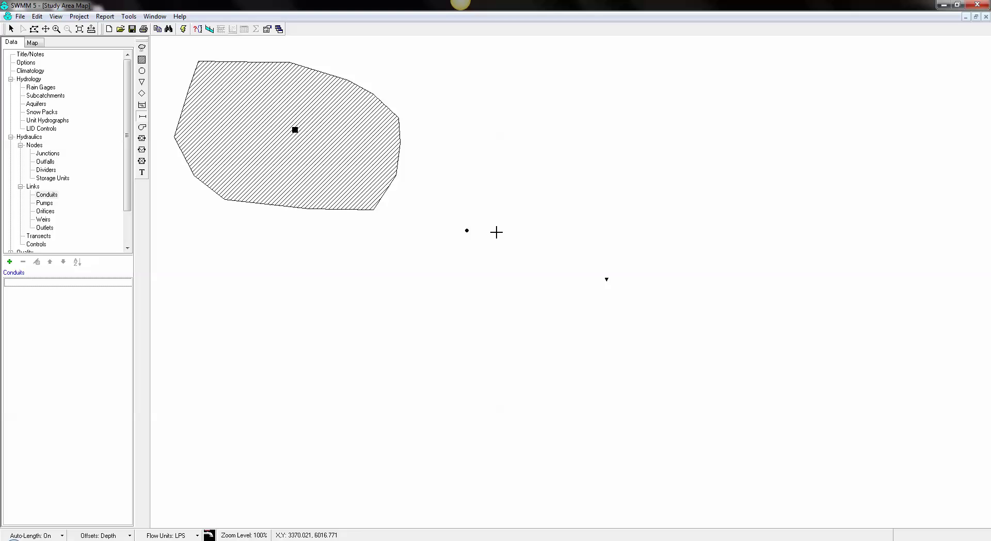
left_click(467, 231)
left_click(607, 279)
left_click(608, 280)
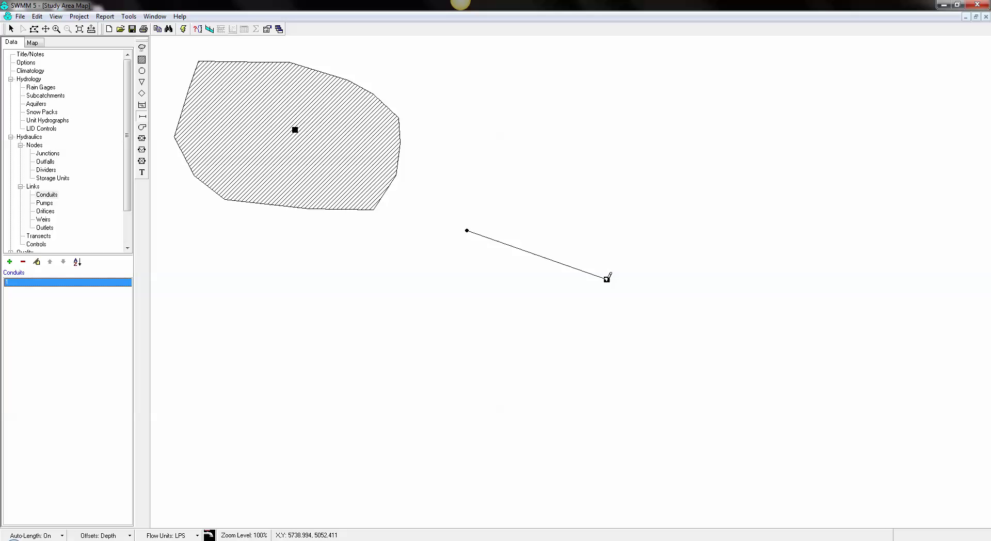
left_click(12, 30)
Step: Give Conduit 1 culvert code 1 and a maximum depth of 2
double_click(546, 258)
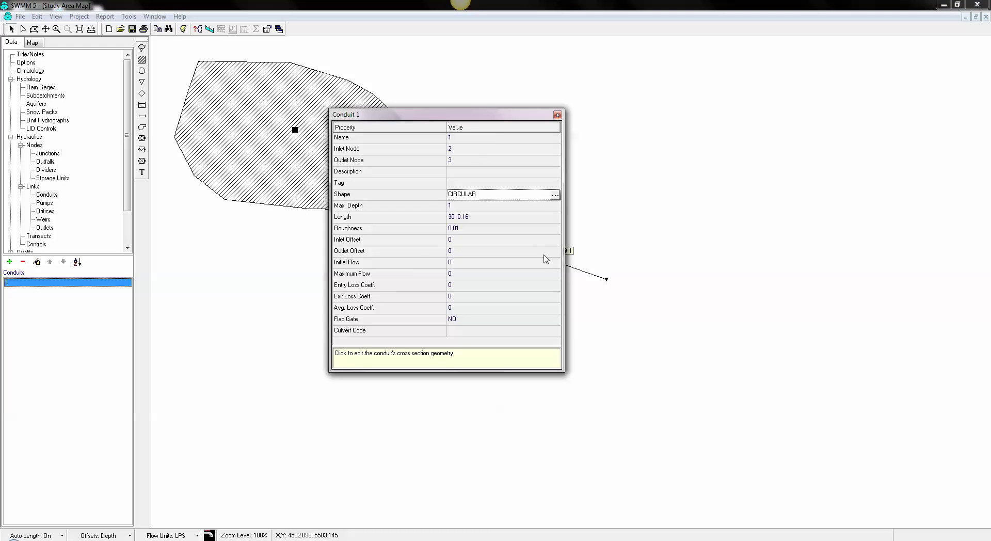
left_click(474, 336)
type("1")
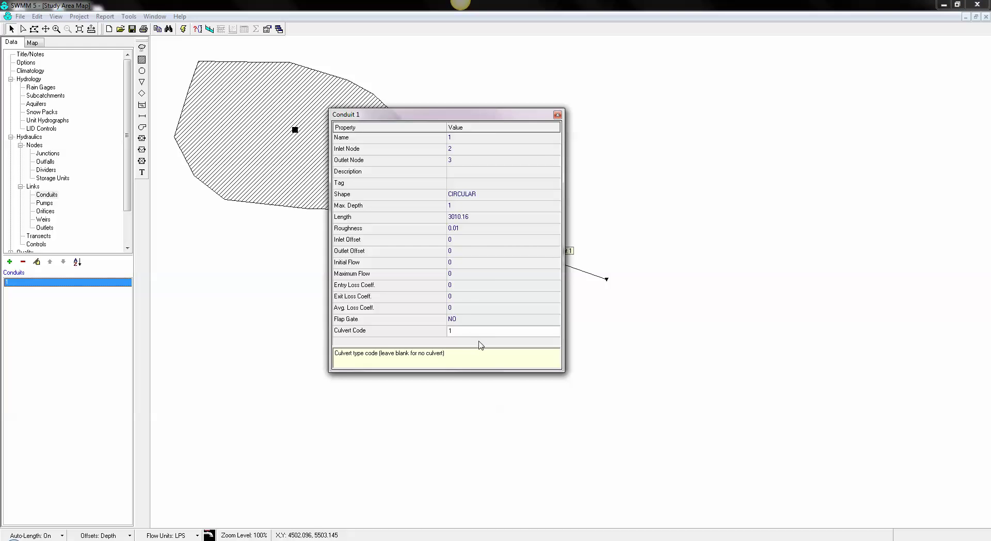
left_click(457, 205)
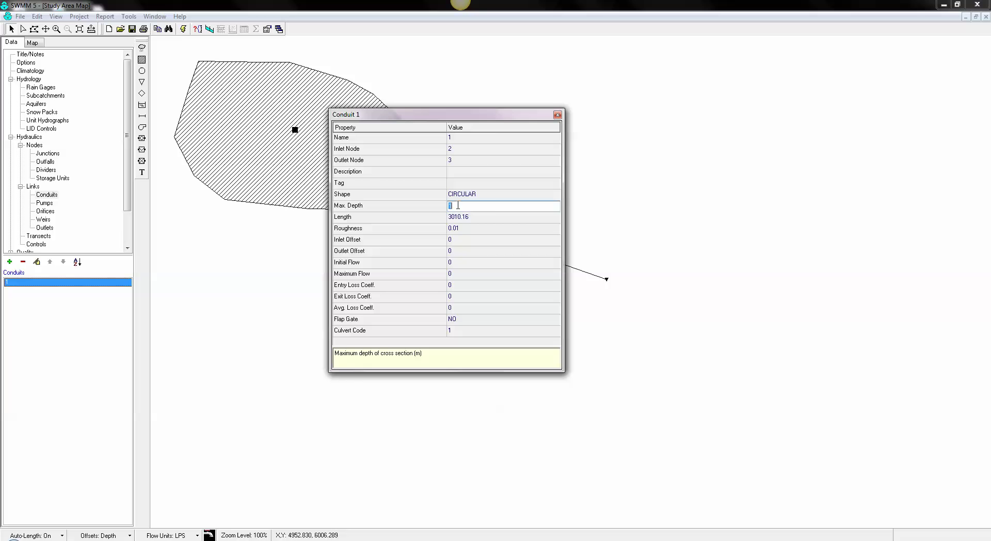
left_click(473, 242)
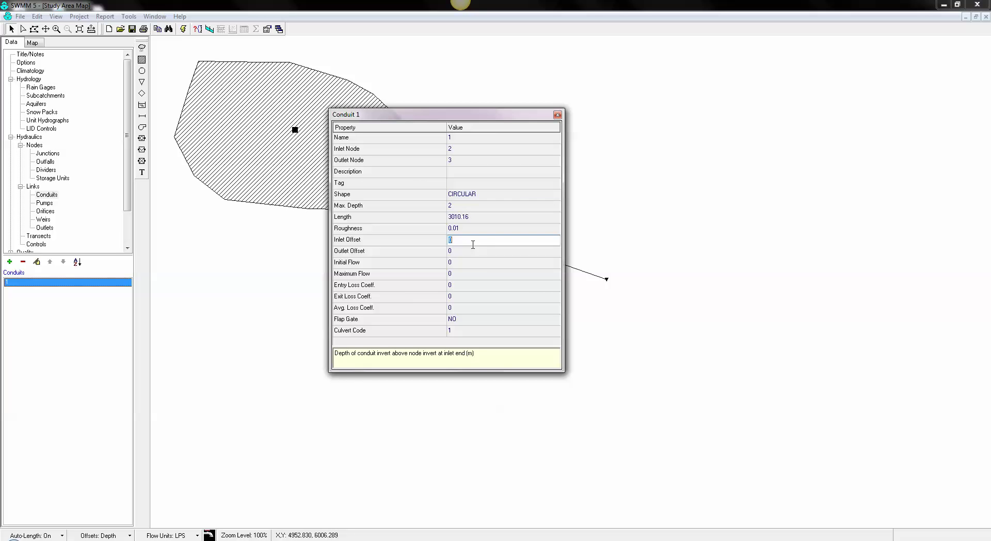
type("1")
left_click(557, 115)
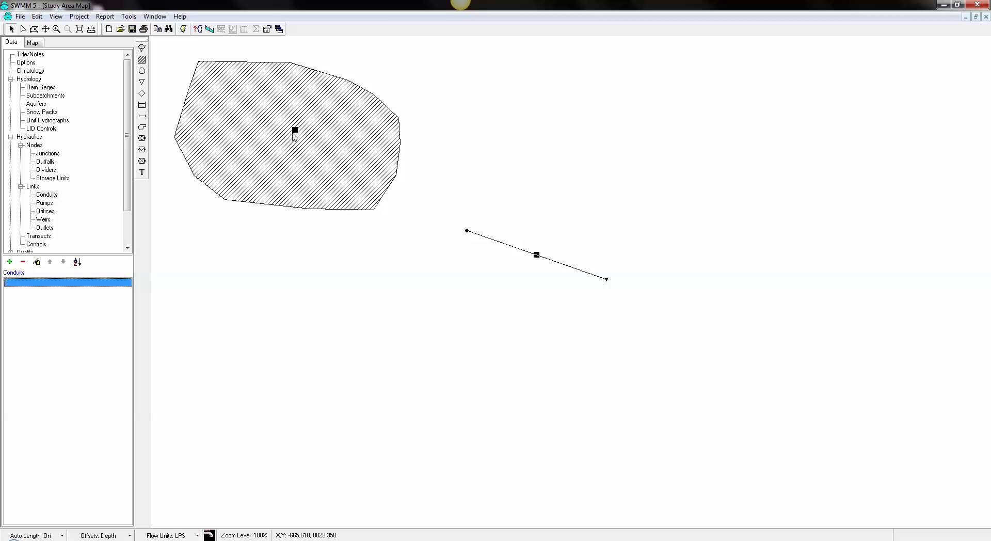
Step: Set Subcatchment 1's outlet to node 2
double_click(295, 130)
left_click(474, 206)
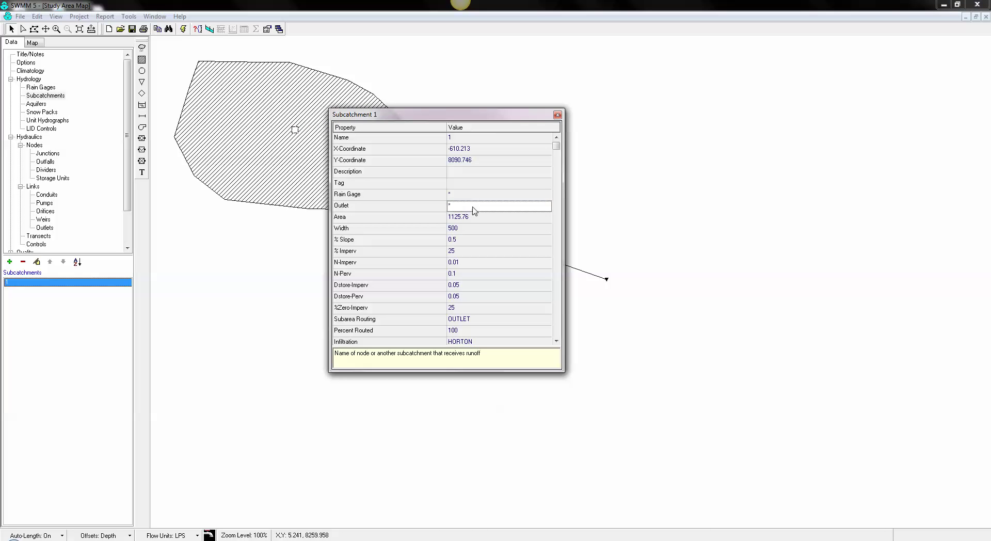
type("1")
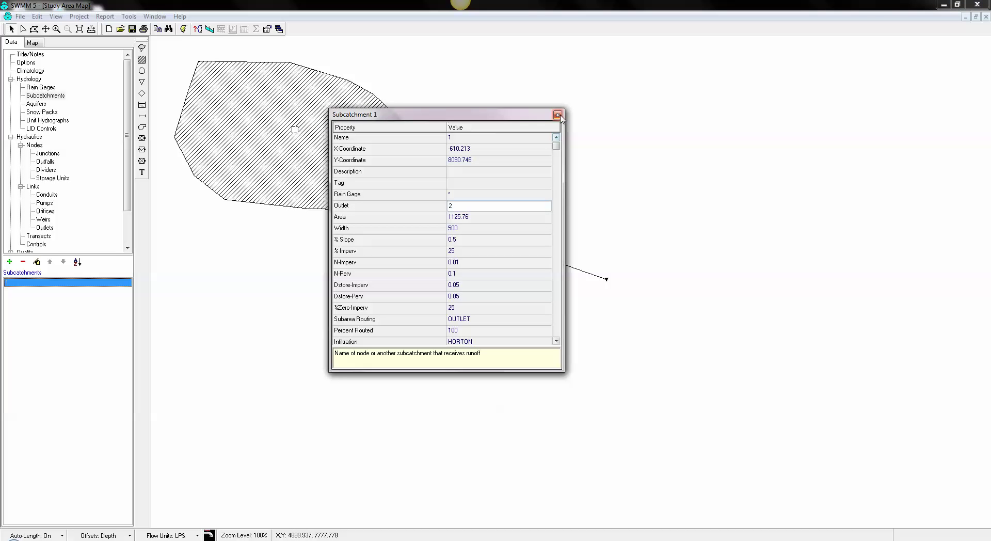
left_click(557, 115)
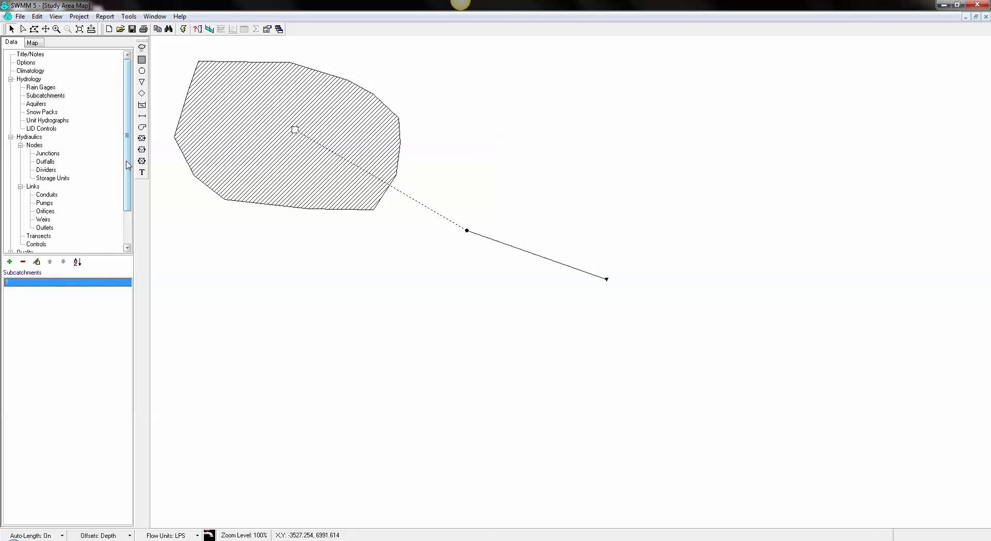
Step: Add the Storm time series with first time 0:00 and values 1, 10, 10, 1
scroll(62, 216, "down", 2)
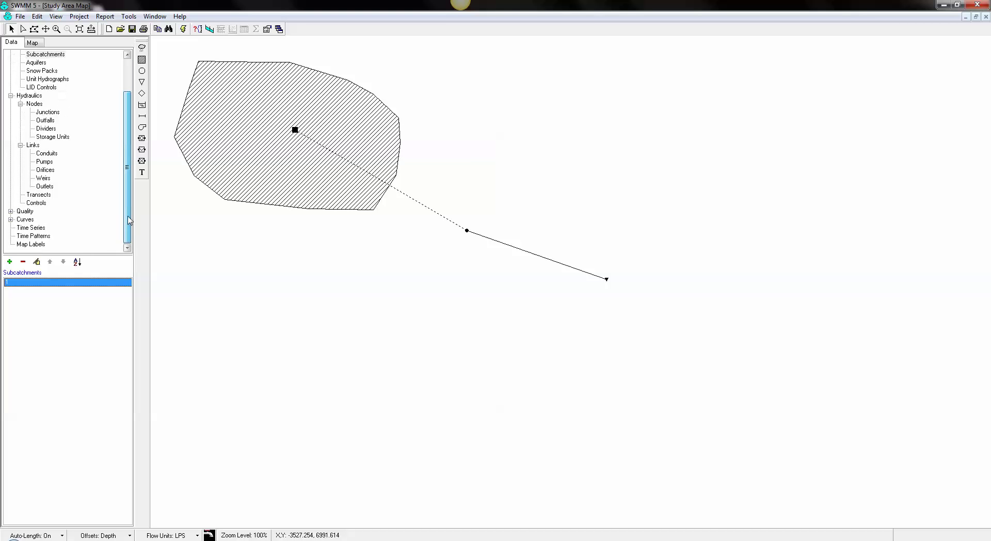
left_click(34, 228)
left_click(10, 262)
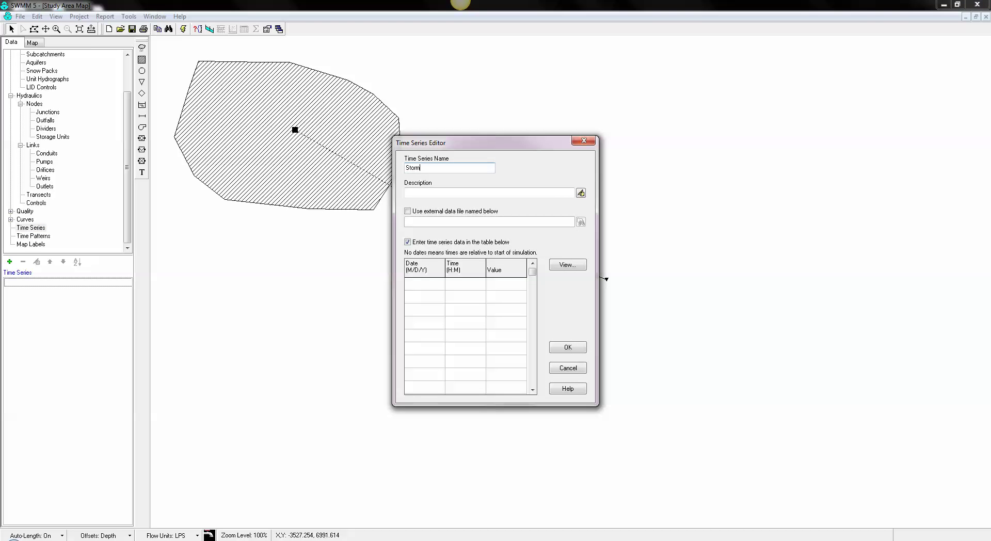
left_click(465, 289)
type("0:00")
left_click(512, 284)
type("1")
left_click(502, 295)
type("1")
left_click(517, 310)
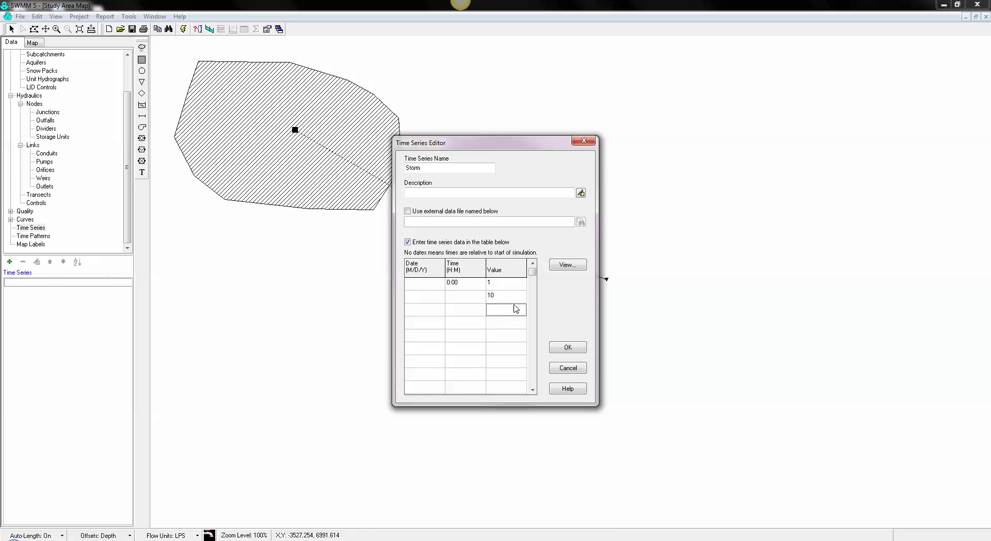
type("10")
left_click(501, 322)
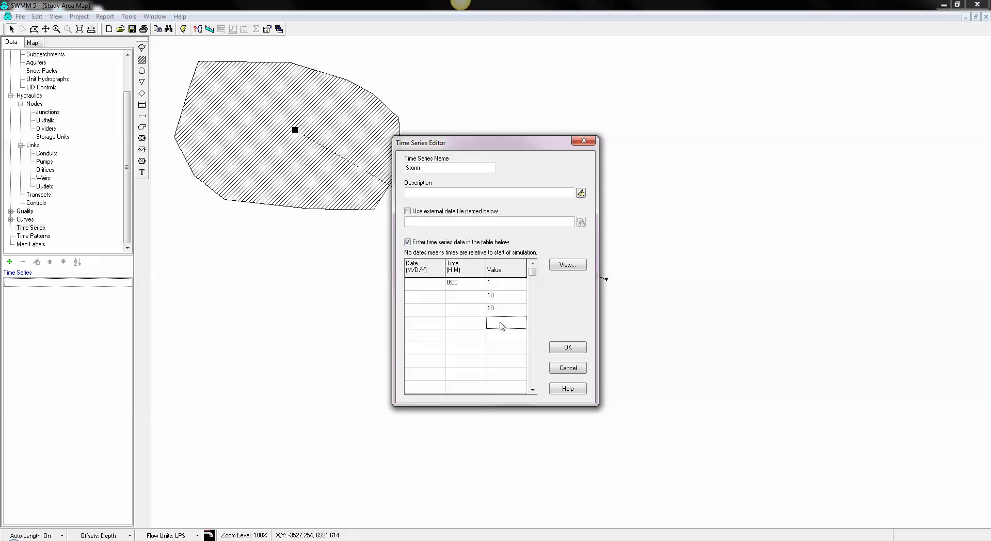
type("1")
Step: Enter times 0:15 through 1:00 and the fifth value 1, then preview the Storm plot
left_click(467, 296)
type("0:15")
left_click(455, 313)
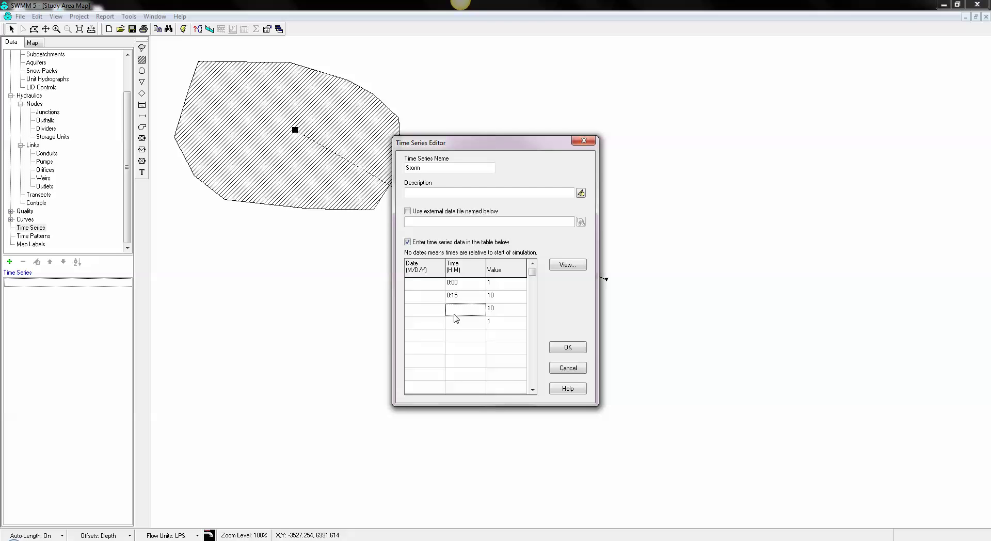
type("0:30")
left_click(472, 324)
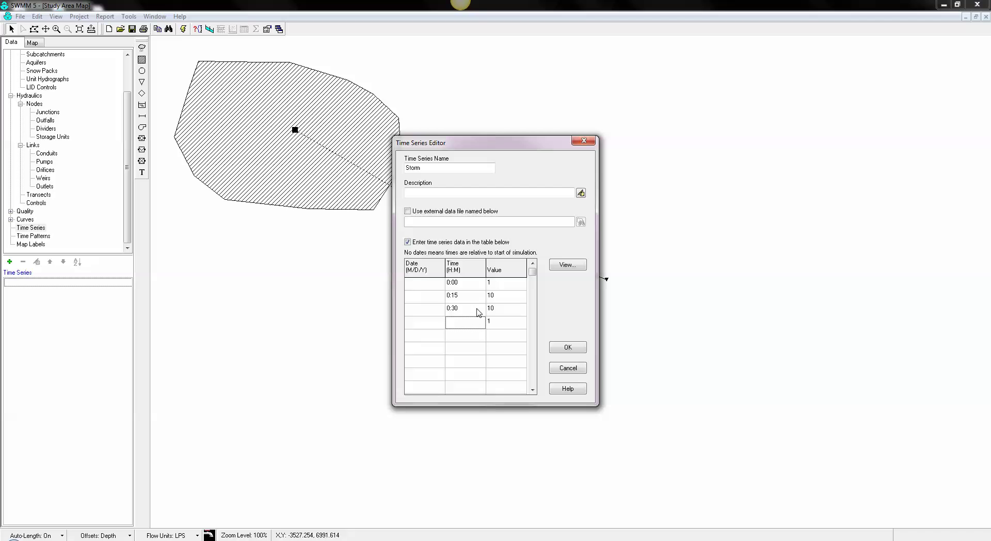
type("0:45")
left_click(464, 336)
type("1")
left_click(489, 340)
type("1")
left_click(573, 269)
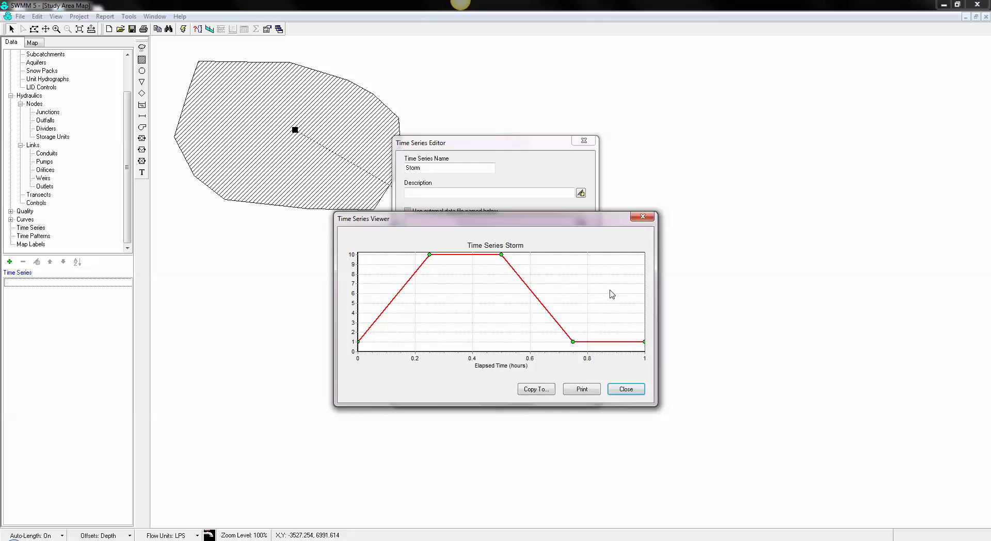
left_click(626, 392)
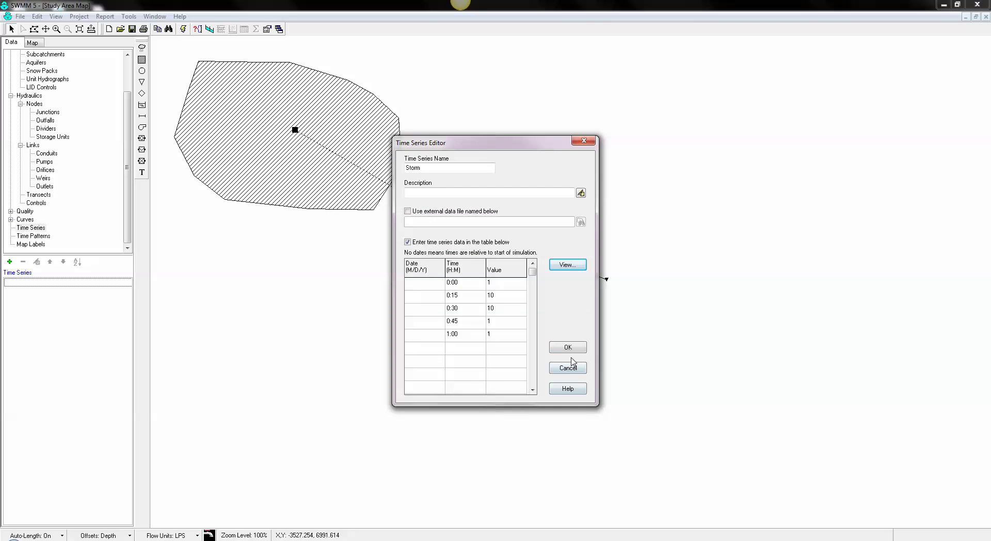
Step: Save the Storm series and add rain gage 1 using Storm as its rainfall series
left_click(567, 348)
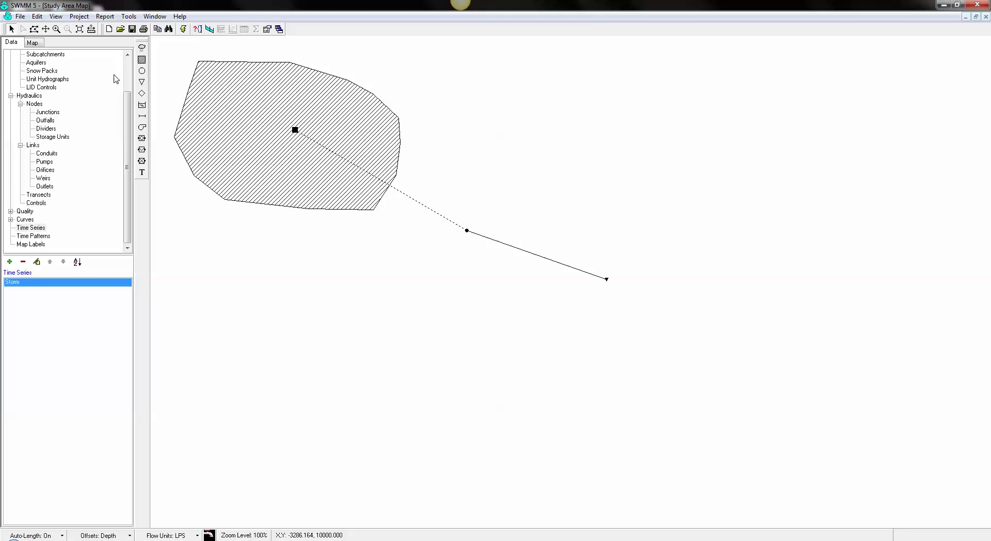
scroll(116, 78, "up", 2)
left_click(44, 88)
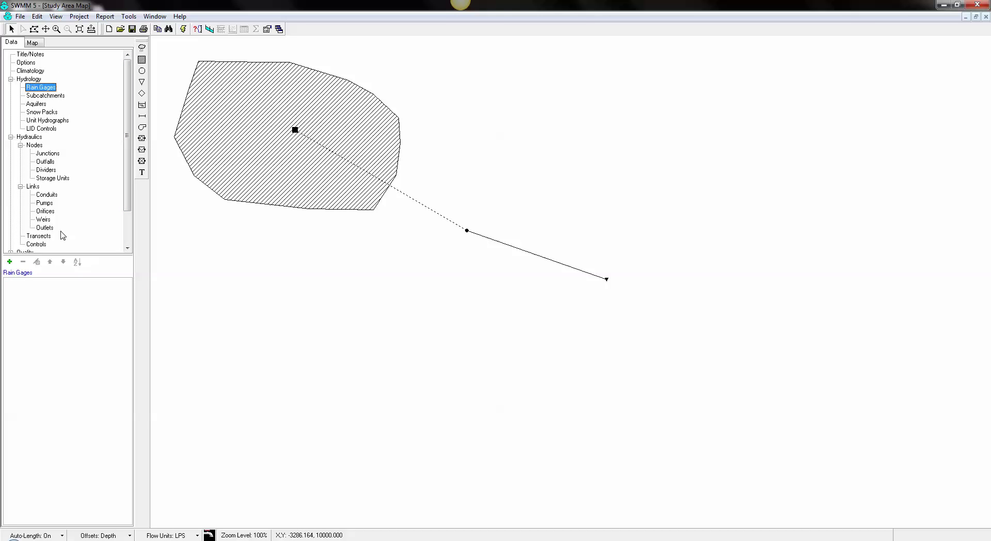
left_click(10, 262)
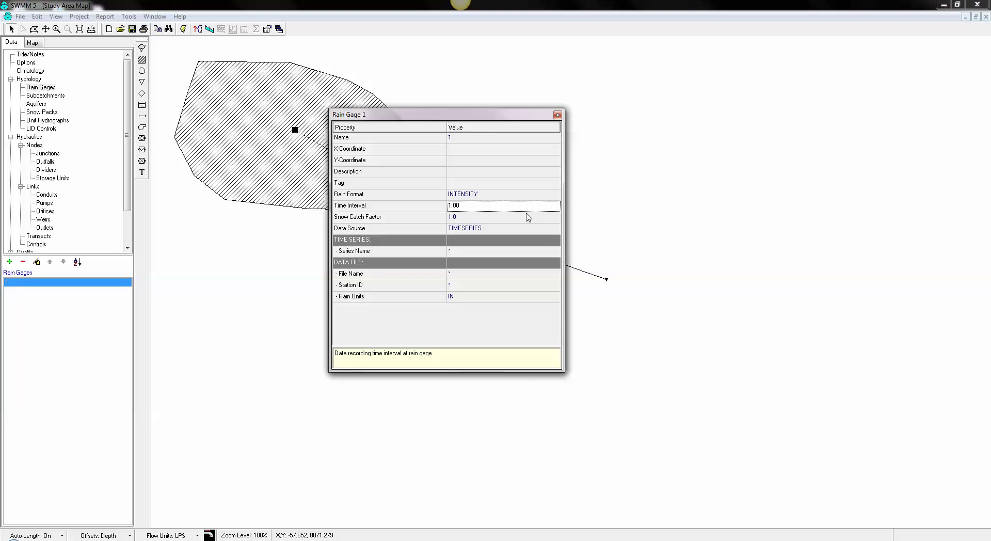
left_click(542, 251)
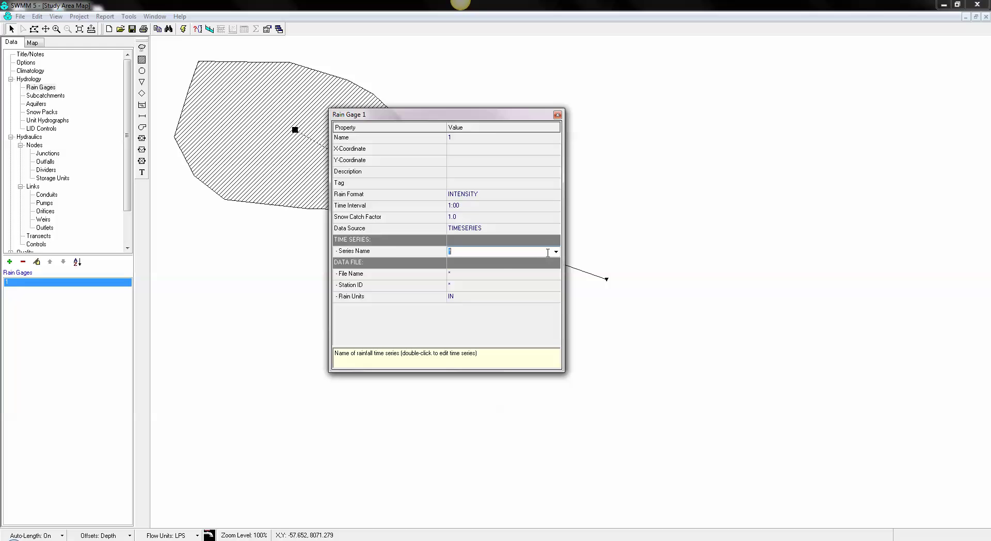
left_click(555, 252)
left_click(455, 262)
Step: Set rain gage 1's time interval to 0:15 and rain units to MM
left_click(550, 205)
left_click(556, 207)
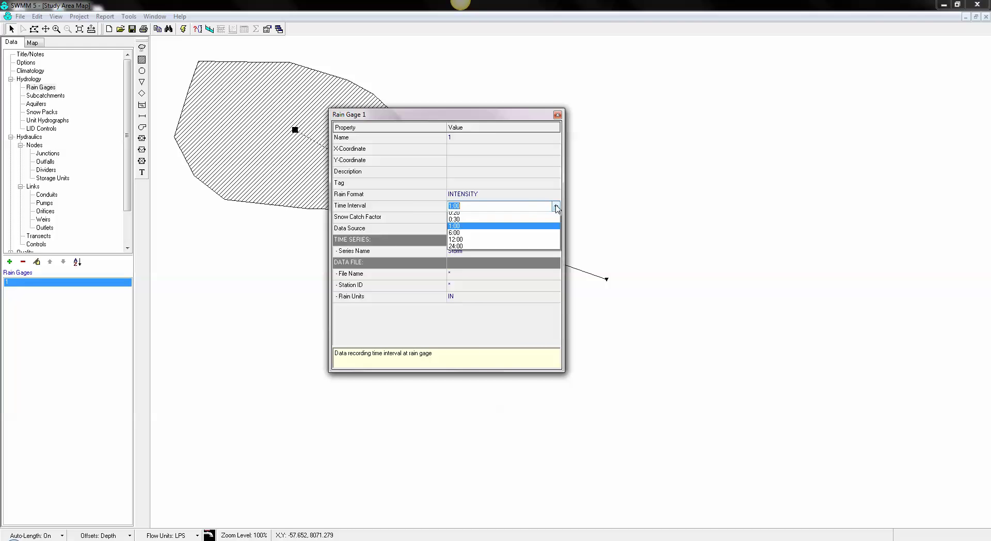
left_click(457, 235)
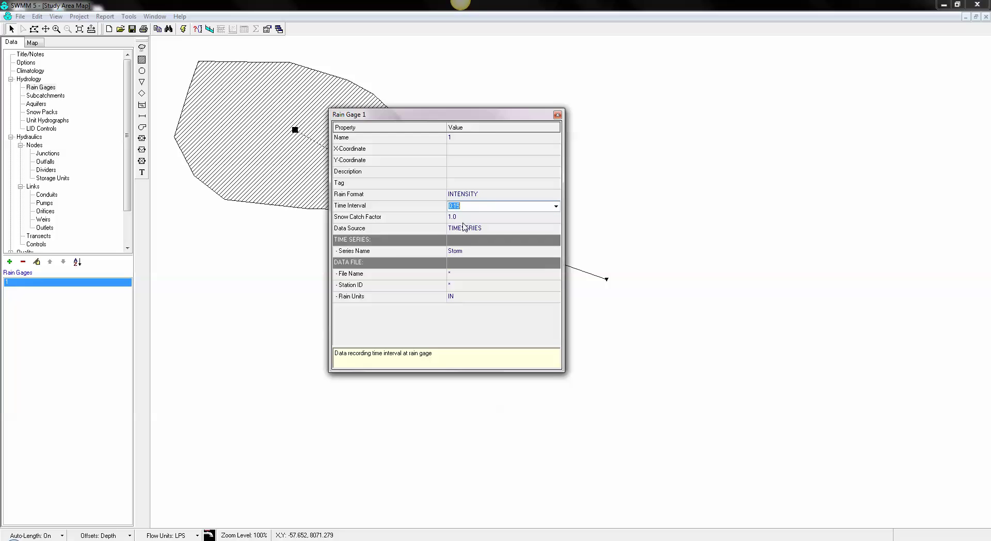
left_click(555, 299)
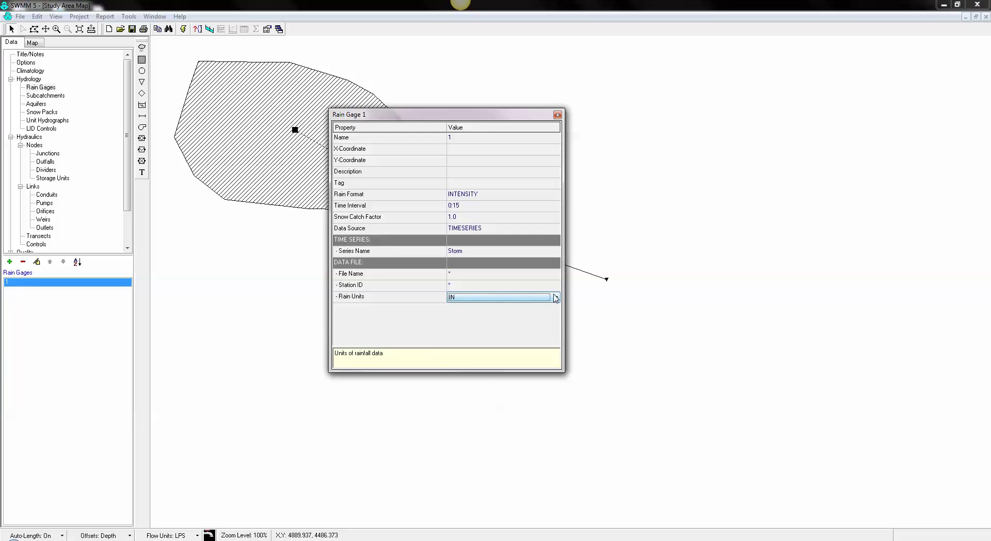
left_click(556, 297)
left_click(455, 316)
Step: Place rain gage 1 inside the subcatchment and auto-size the map dimensions
left_click(558, 115)
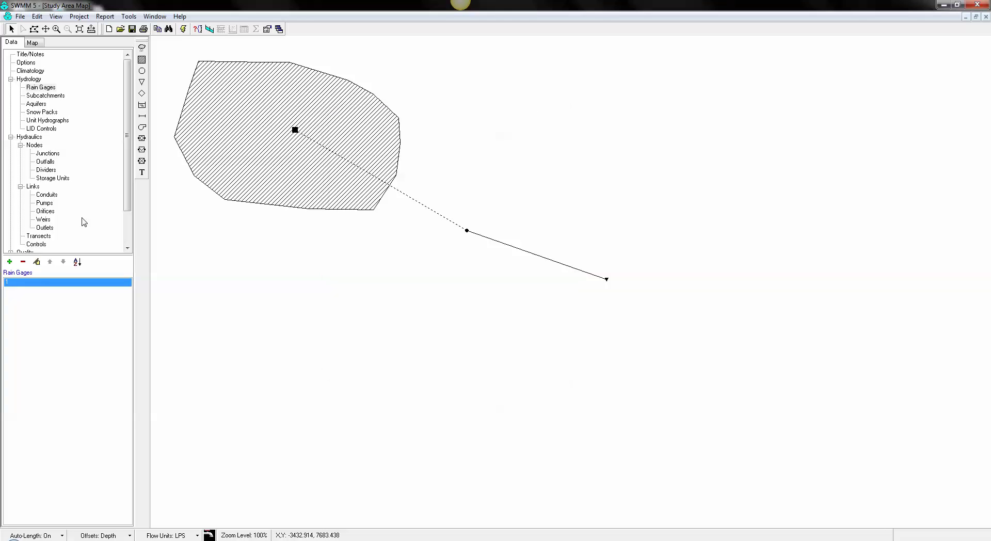
left_click(290, 171)
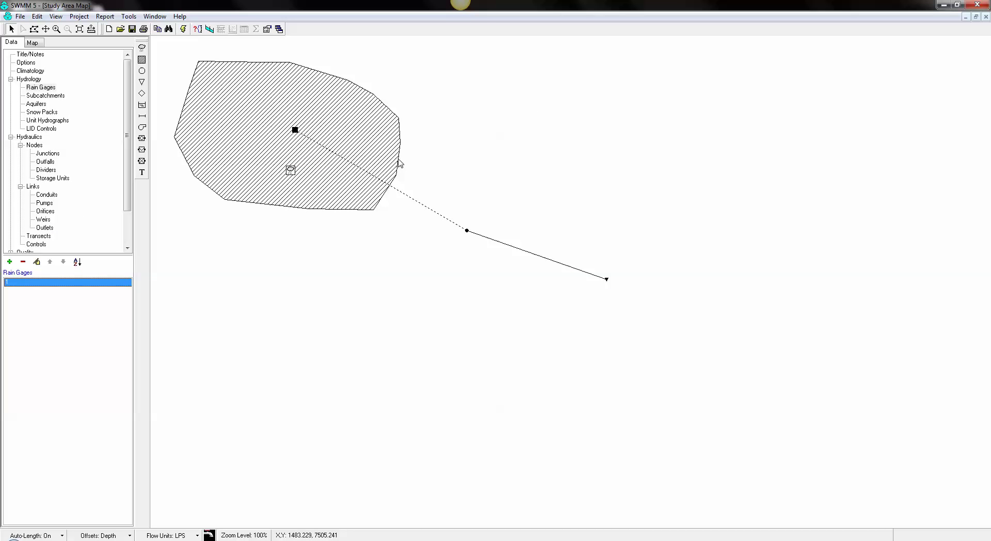
left_click(85, 17)
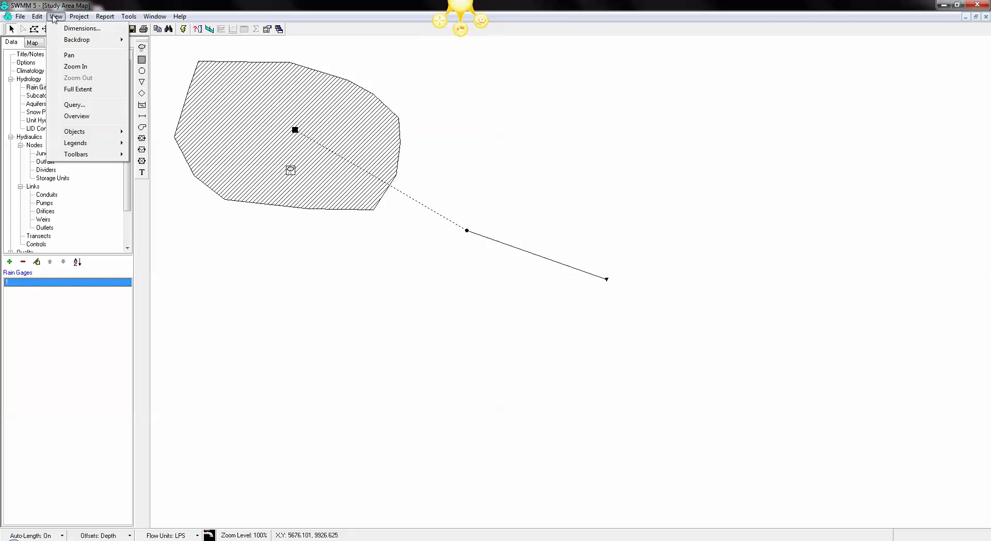
left_click(72, 29)
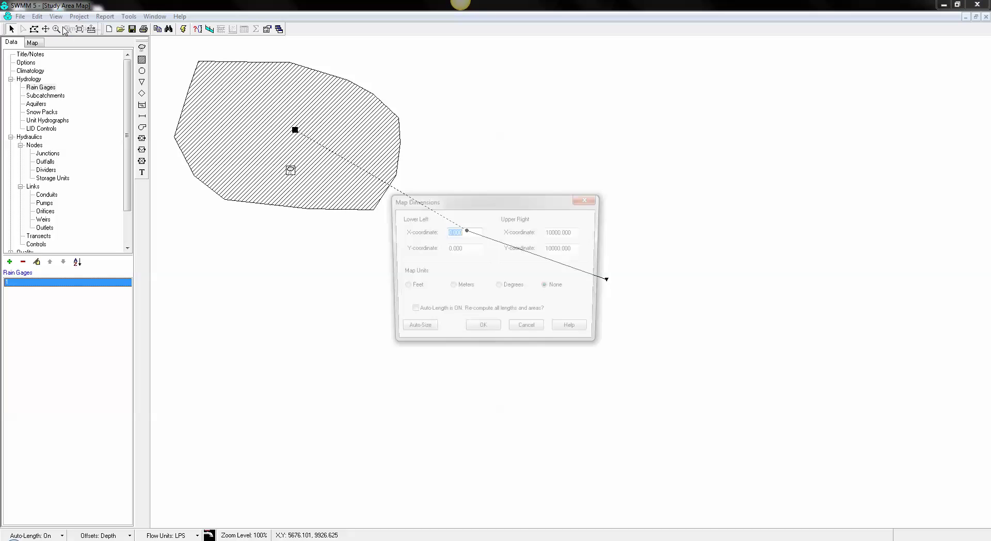
left_click(414, 330)
left_click(482, 331)
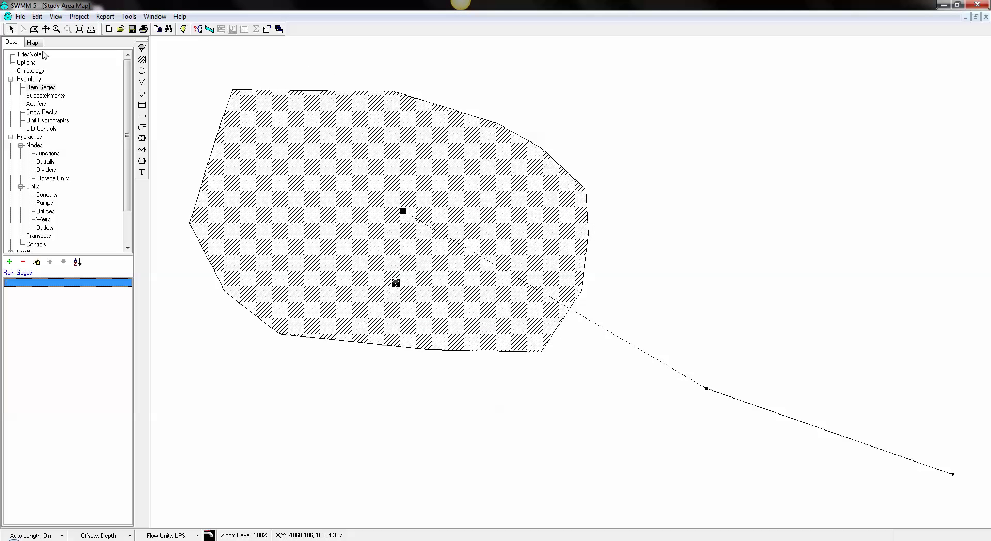
Step: Enable Report Input Summary in General options, reviewing Dynamic Wave and Time Steps settings
left_click(23, 62)
left_click(25, 285)
double_click(26, 285)
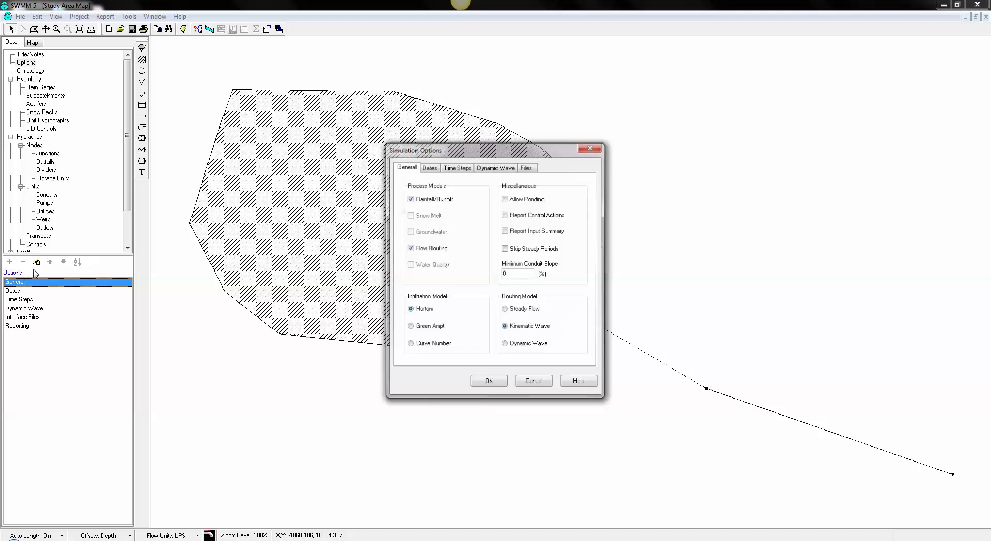
left_click(537, 233)
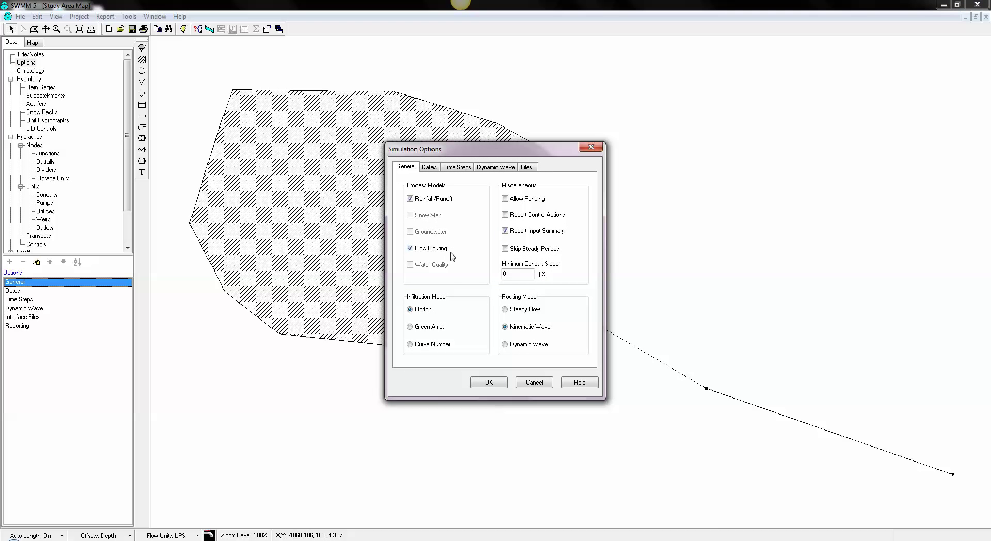
left_click(524, 346)
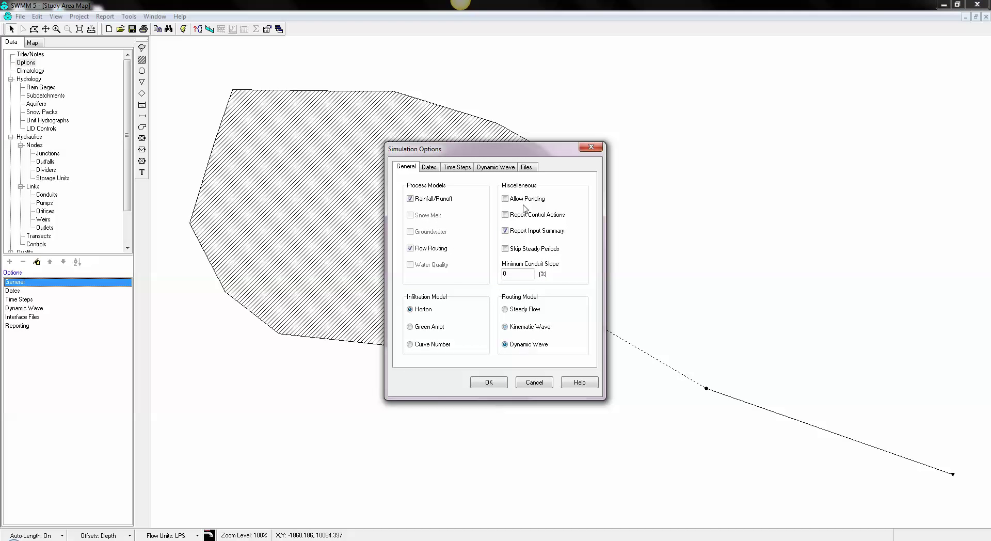
left_click(495, 169)
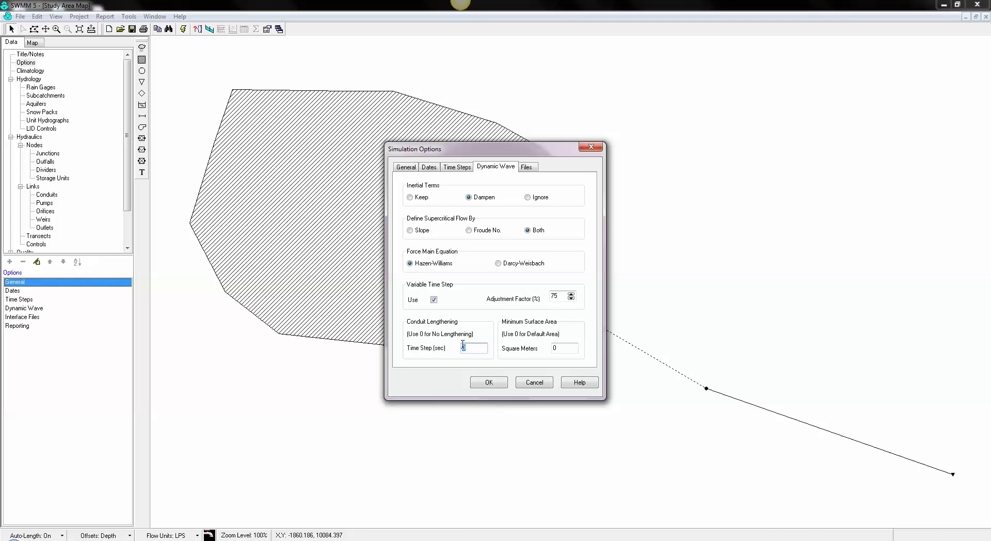
left_click(458, 166)
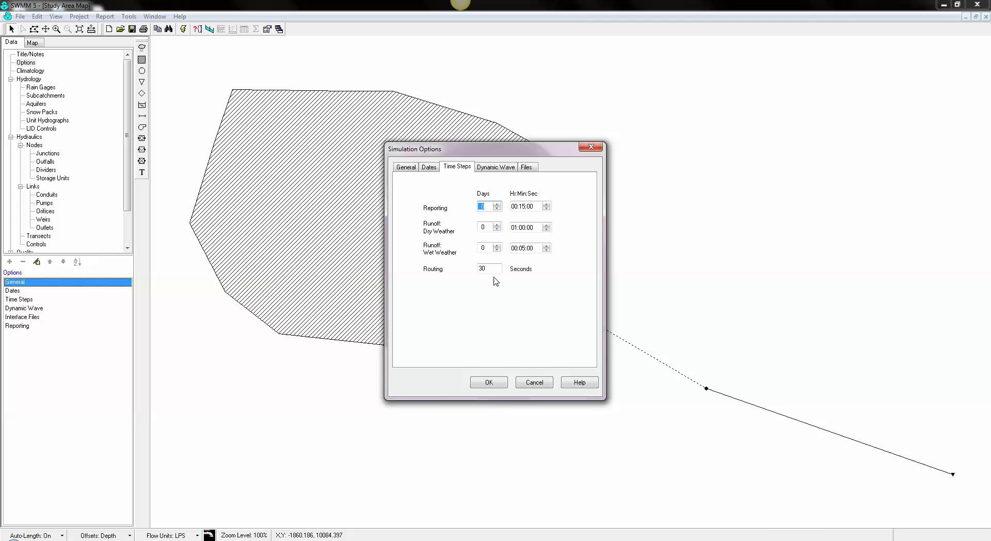
left_click(524, 206)
left_click(503, 166)
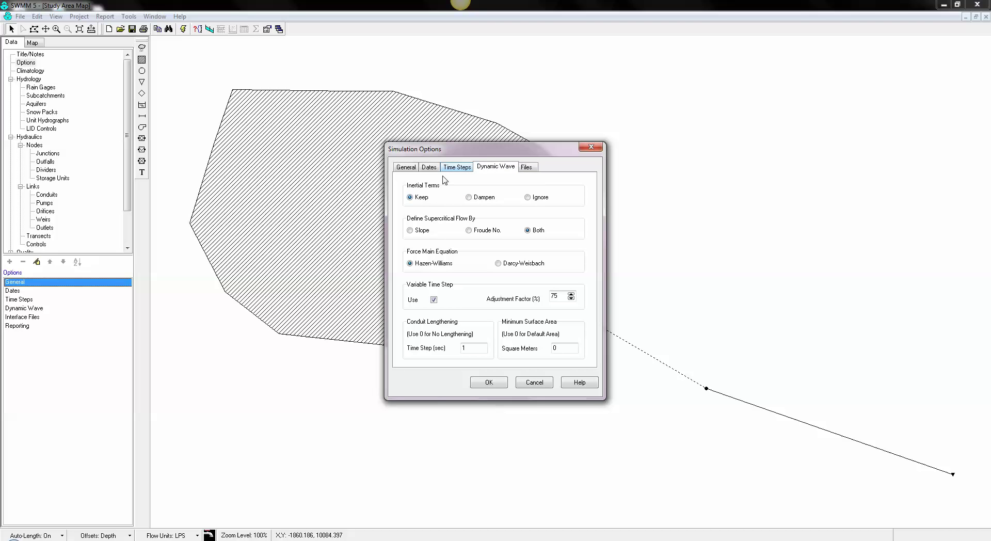
left_click(497, 384)
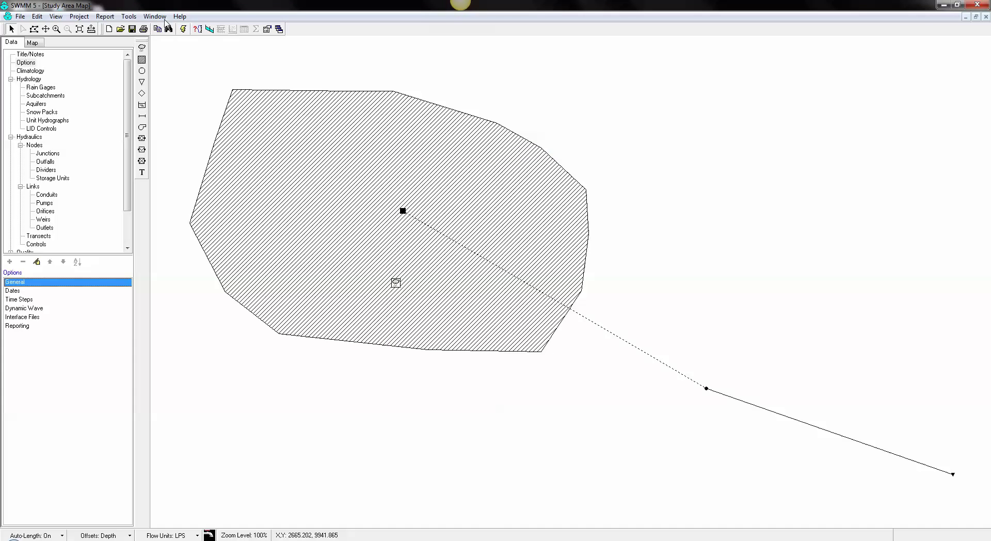
Step: Run the simulation and dismiss the error 209 status report
left_click(184, 29)
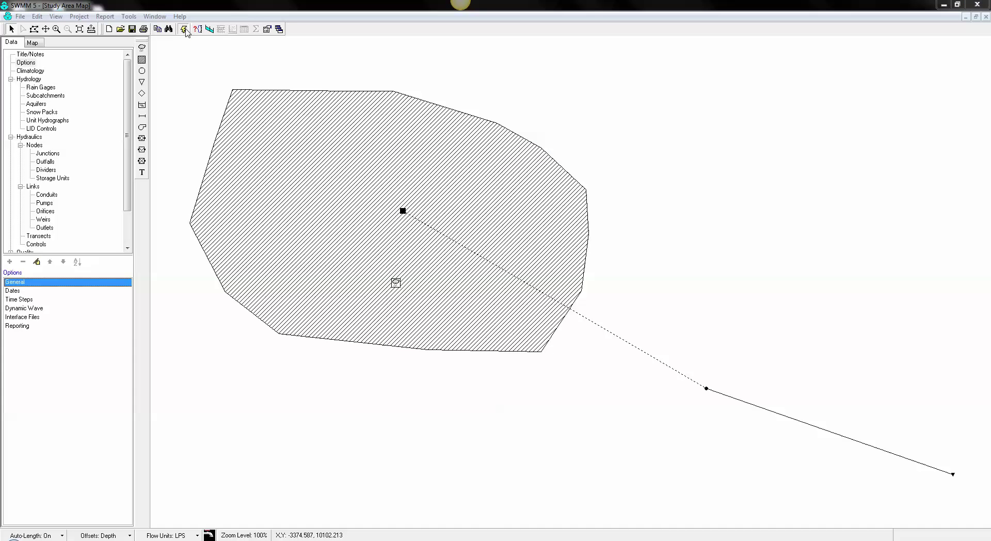
left_click(500, 316)
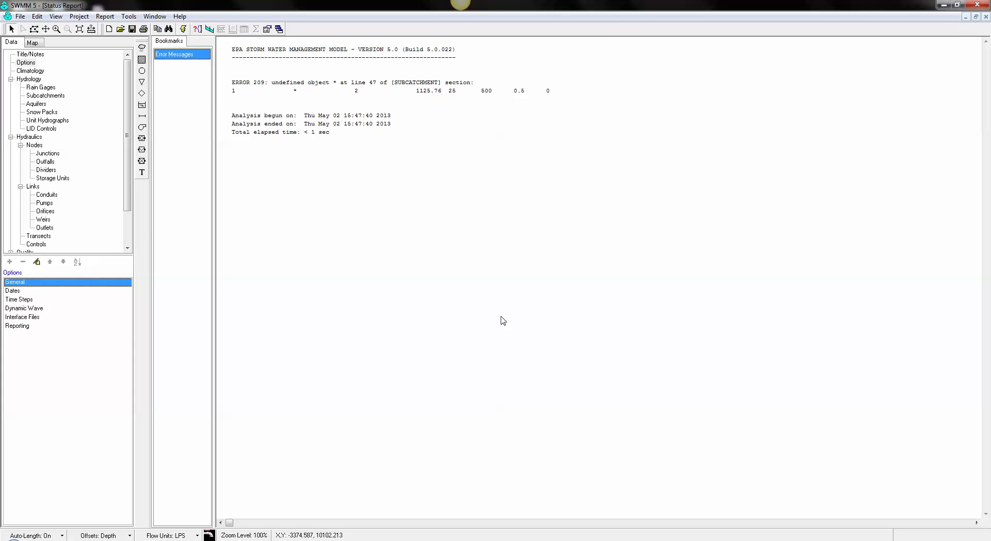
left_click(986, 17)
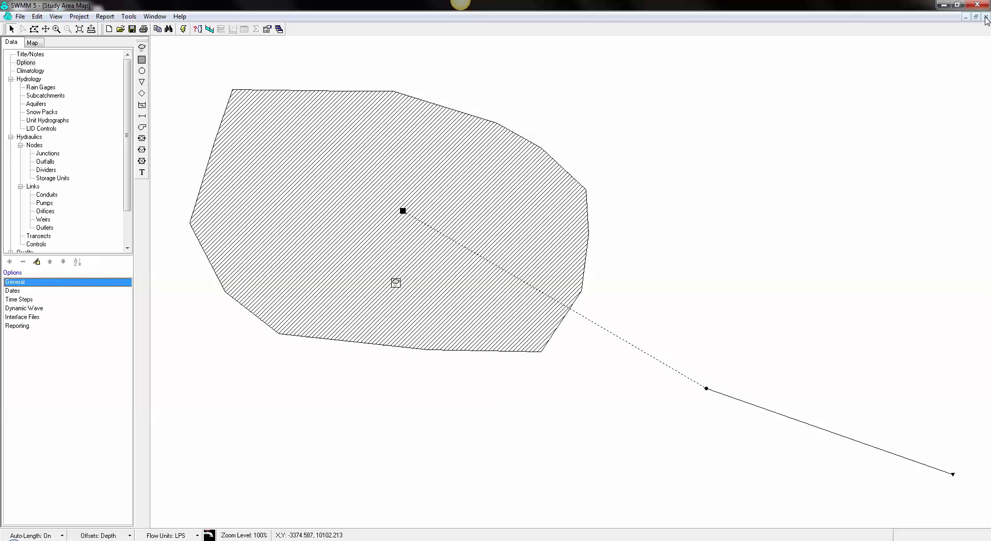
Step: Assign rain gage 1 to Subcatchment 1
double_click(403, 211)
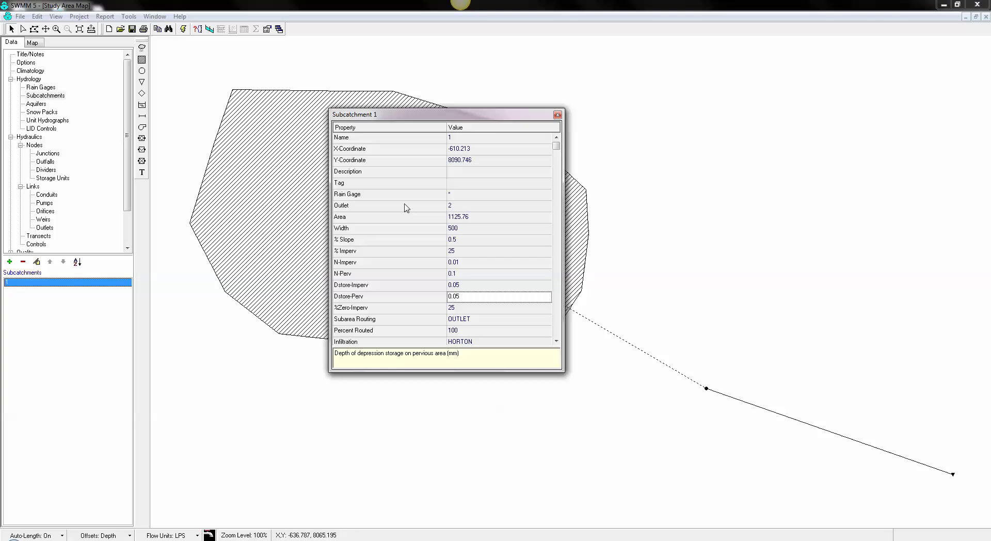
left_click(480, 198)
left_click(547, 194)
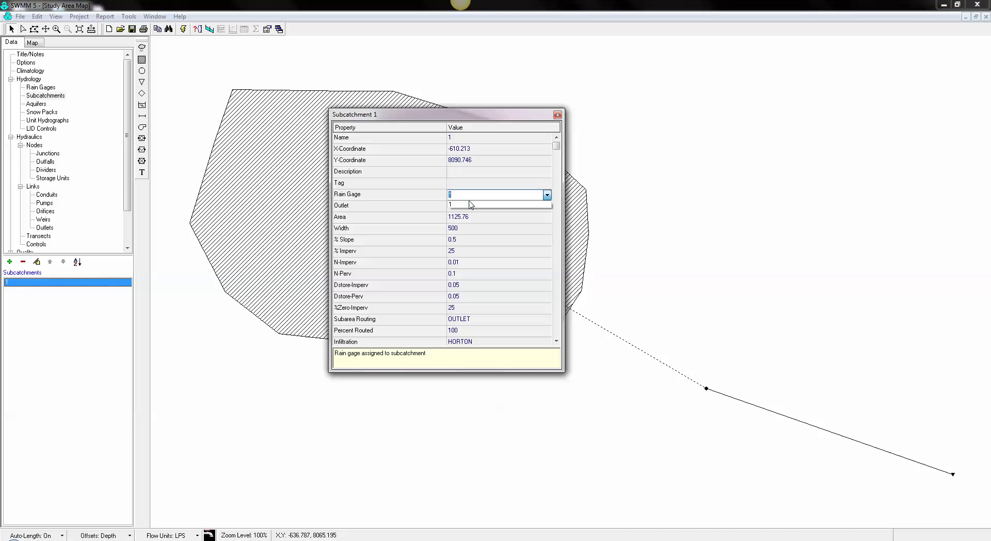
left_click(462, 205)
left_click(557, 114)
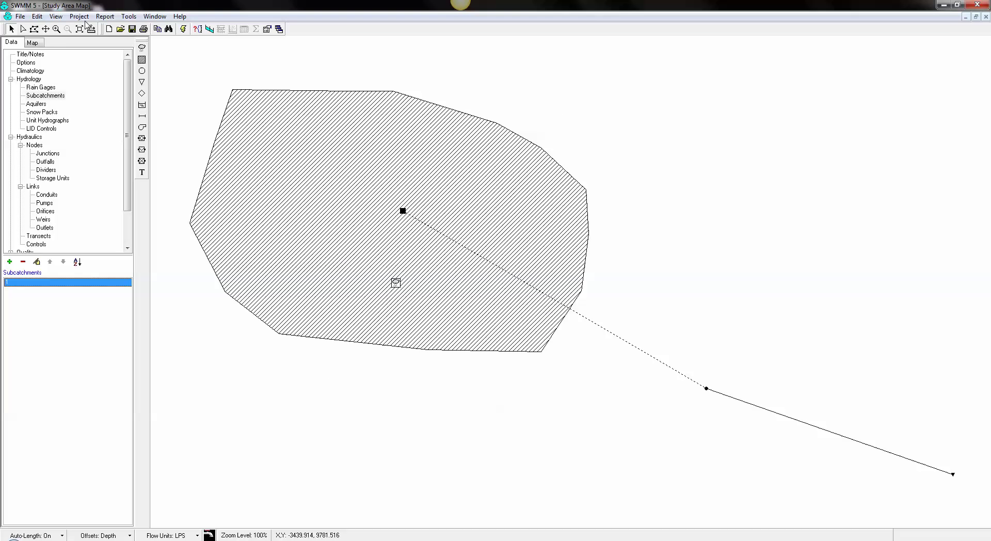
Step: Save the project as mysmallnework.inp, overwriting the existing file
left_click(20, 16)
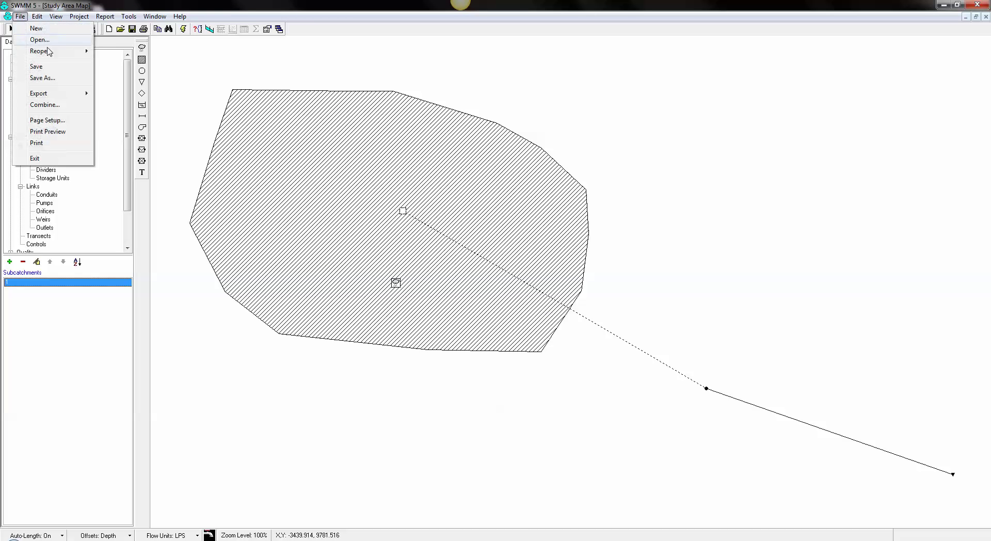
left_click(40, 78)
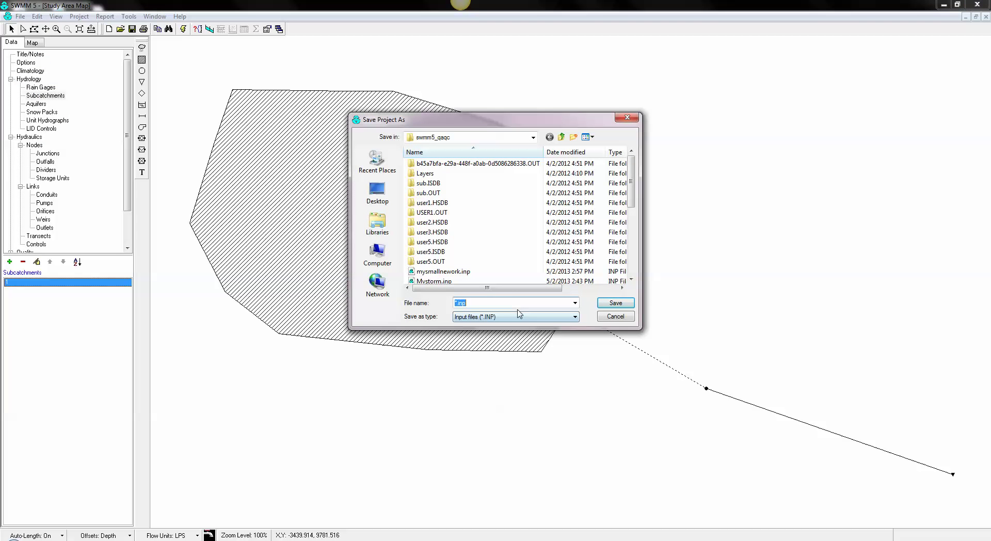
type("m")
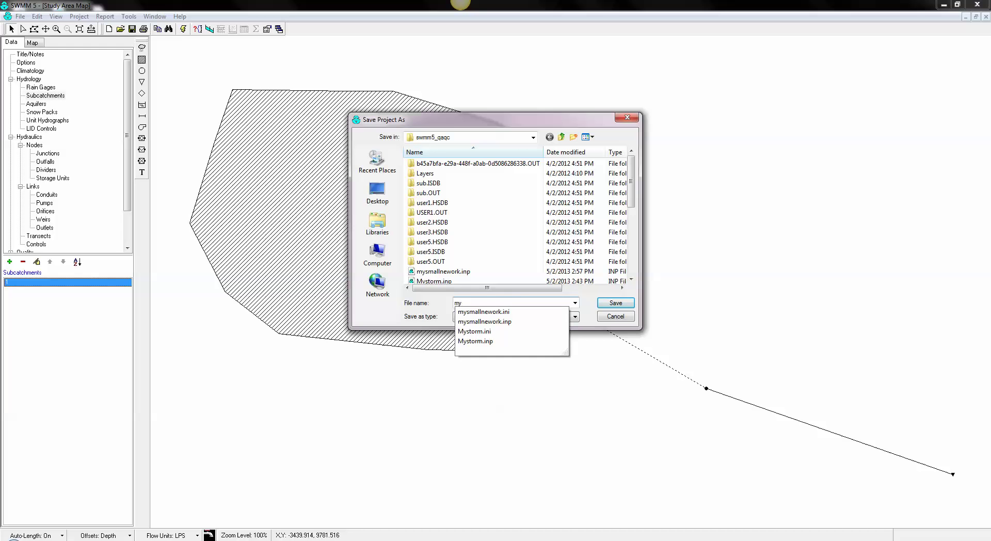
type("y")
left_click(537, 321)
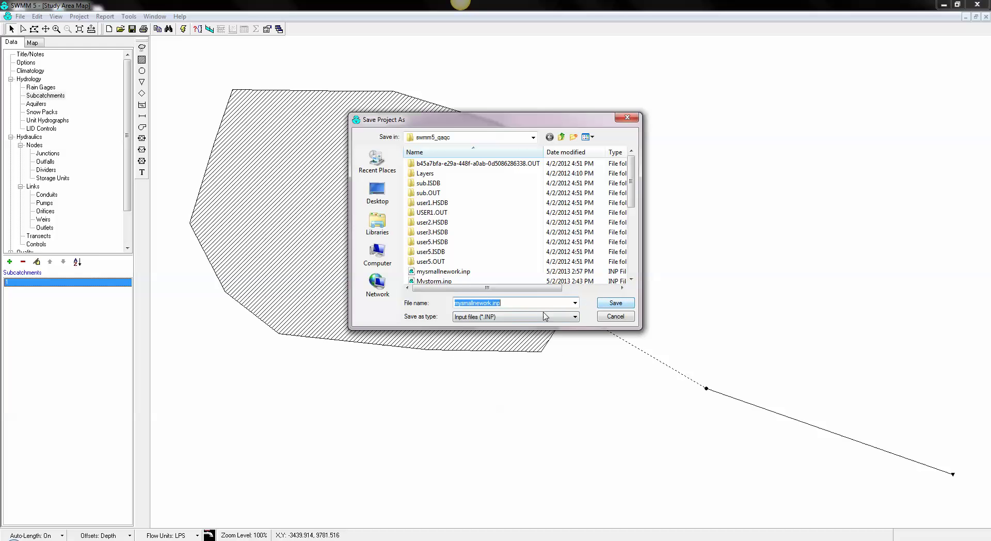
left_click(617, 304)
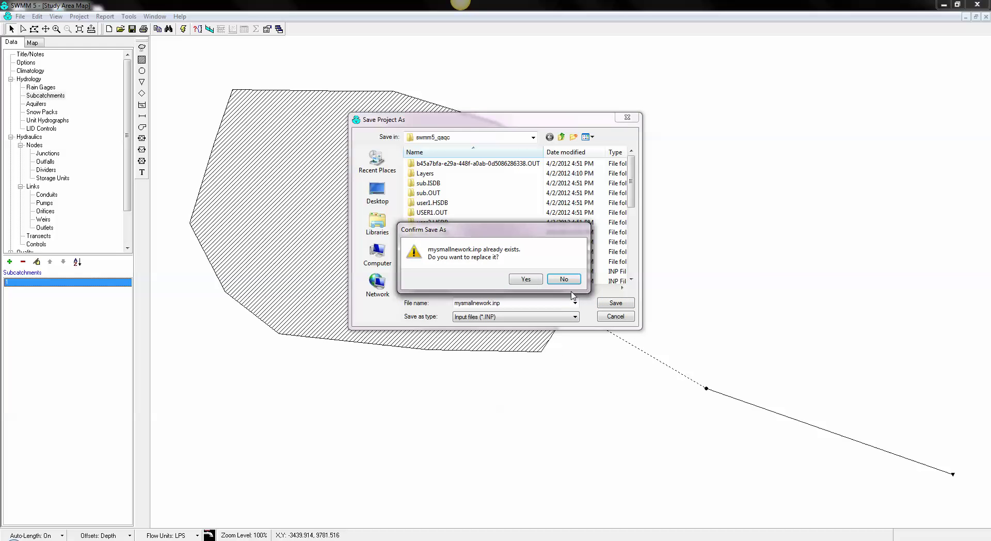
left_click(532, 281)
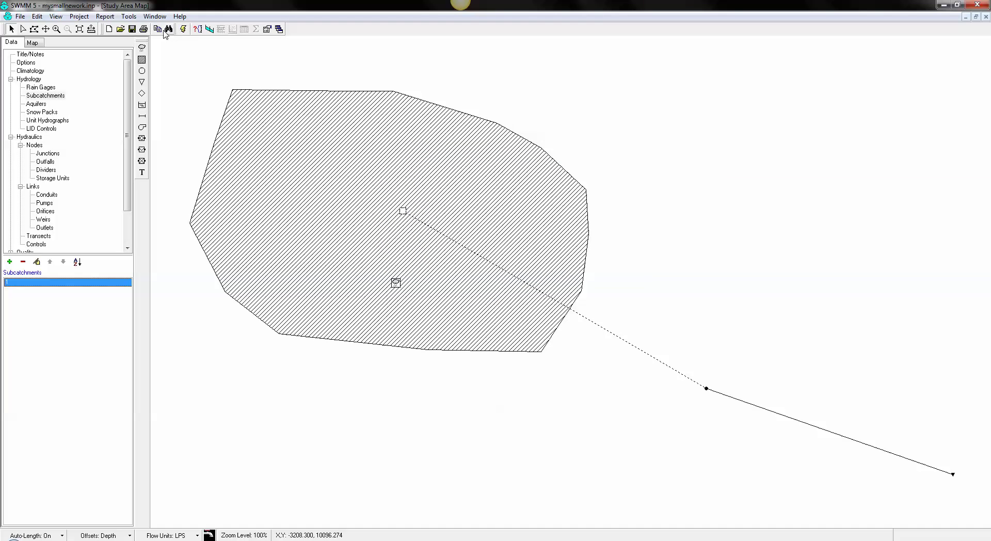
Step: Run the simulation successfully and open the status report
left_click(184, 30)
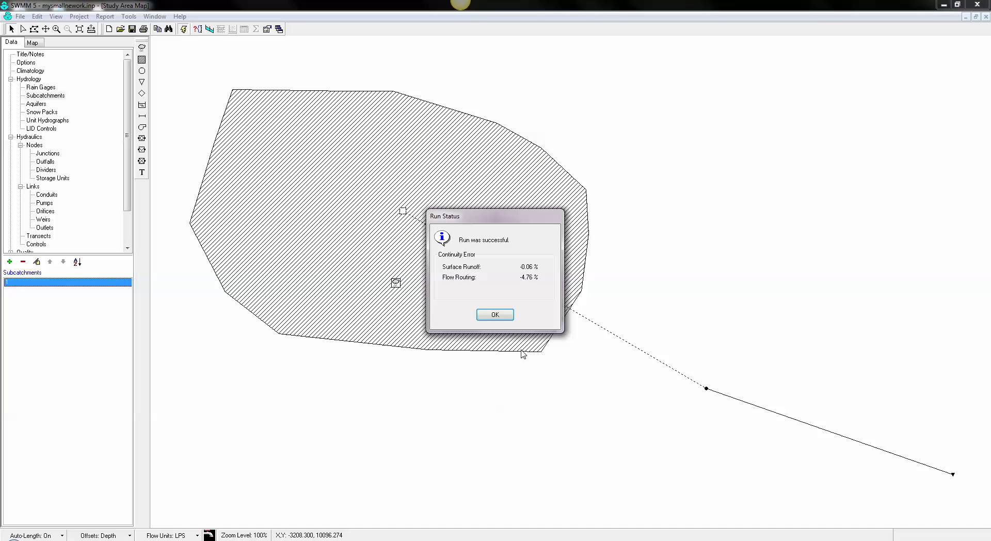
left_click(496, 315)
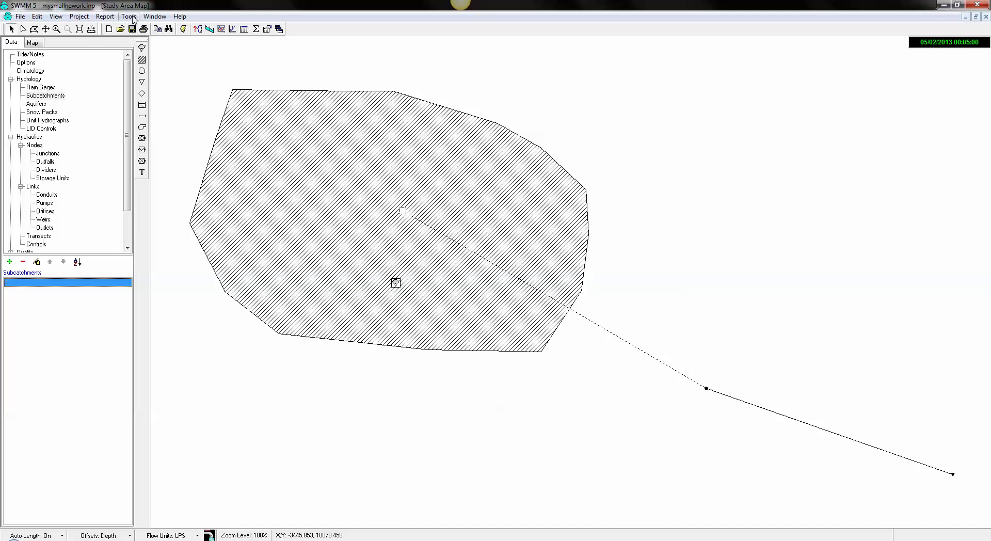
left_click(110, 19)
left_click(122, 29)
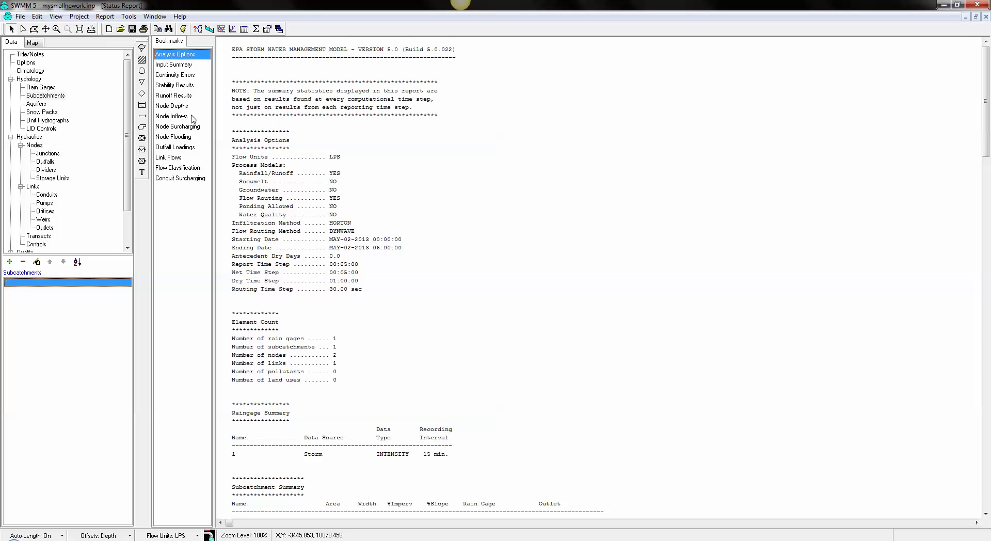
Step: Review the report's Continuity Errors and Subcatchment Runoff Results sections
left_click(178, 75)
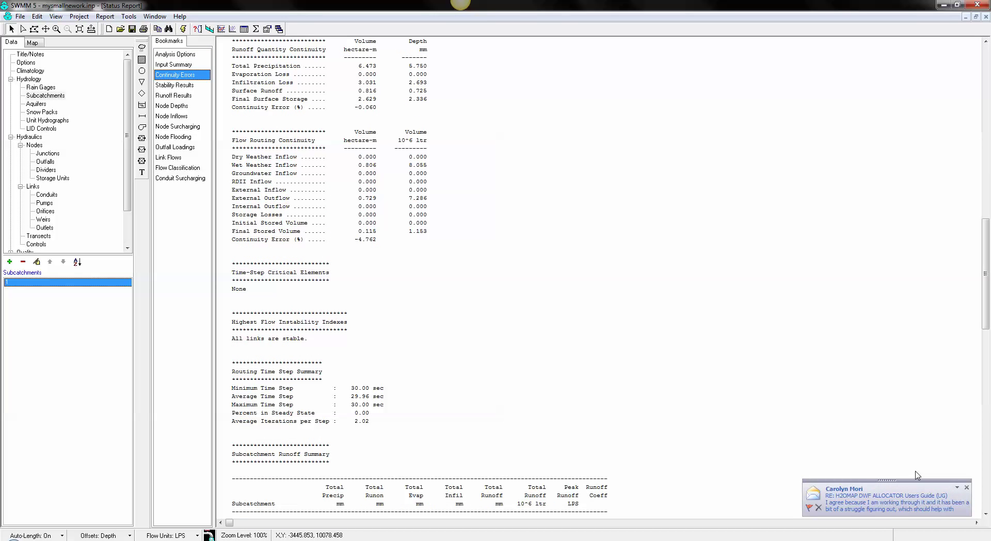
left_click(967, 487)
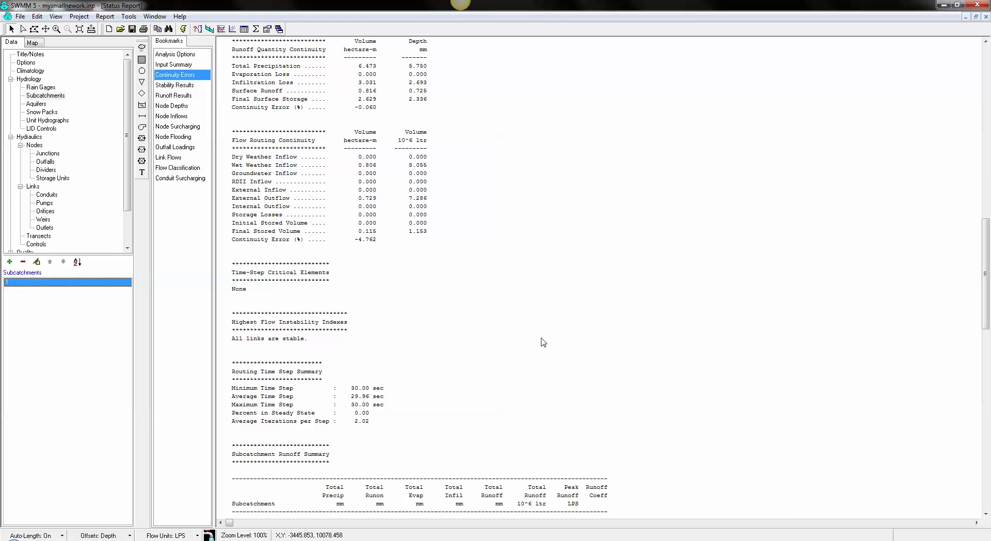
scroll(482, 282, "down", 1)
scroll(484, 281, "up", 1)
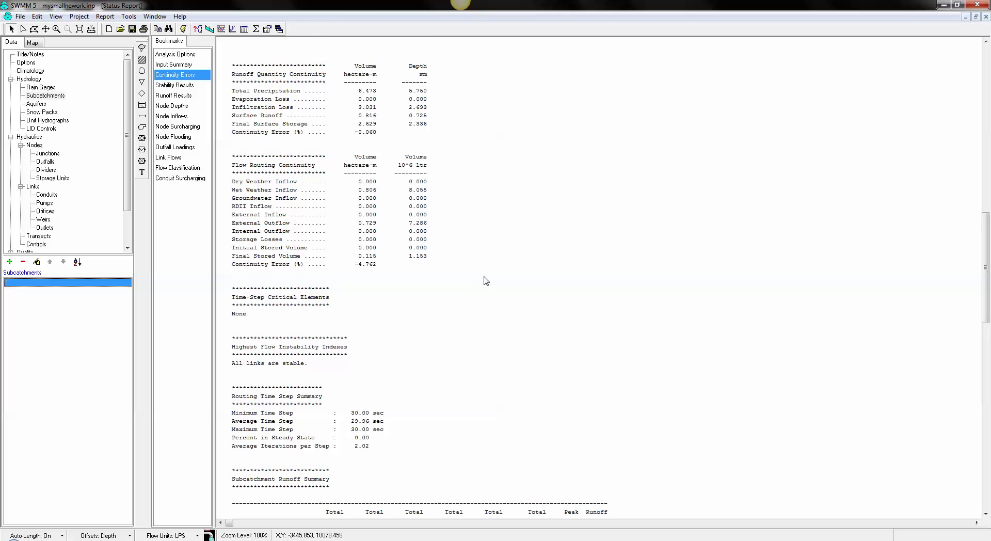
scroll(486, 281, "down", 9)
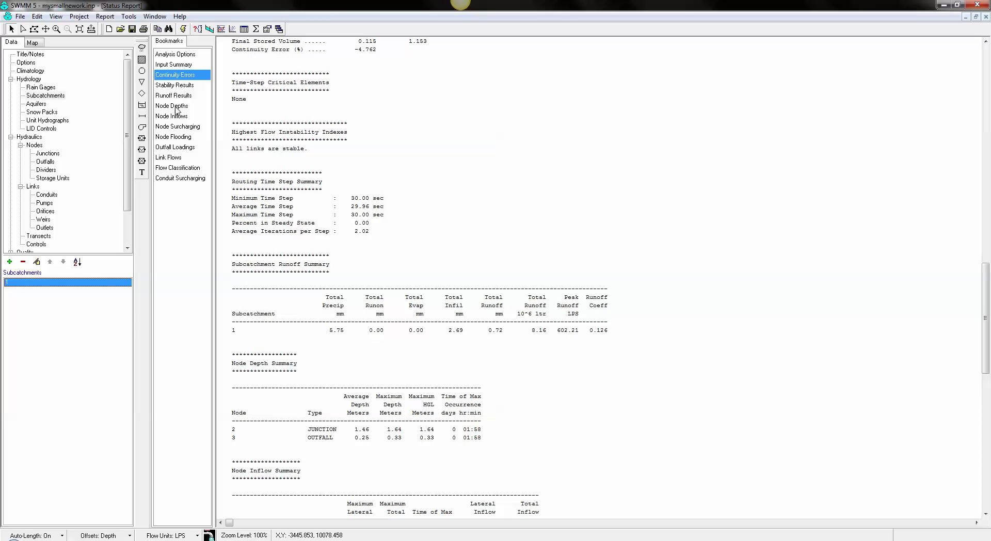
left_click(175, 97)
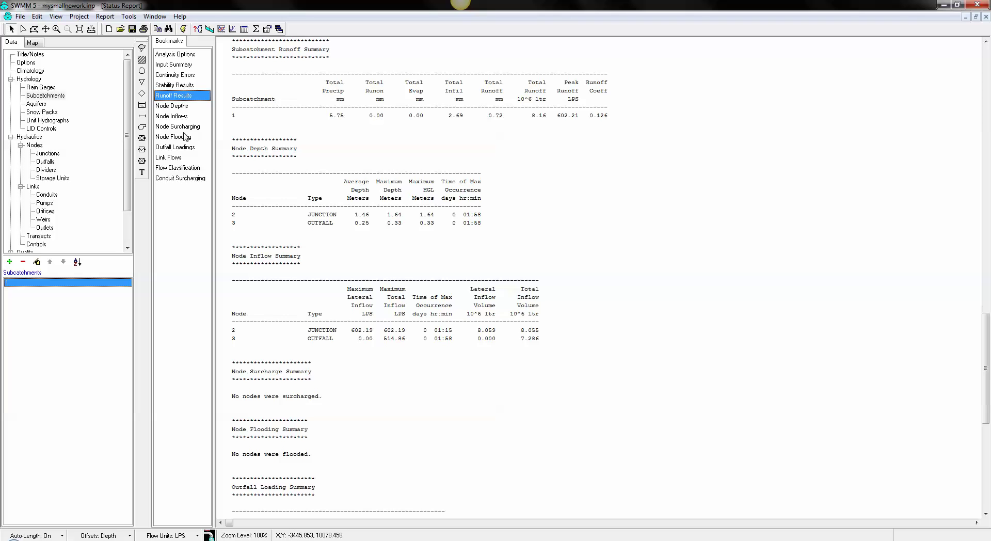
Step: Plot subcatchment 1 precipitation versus elapsed time, then close the graph
left_click(987, 17)
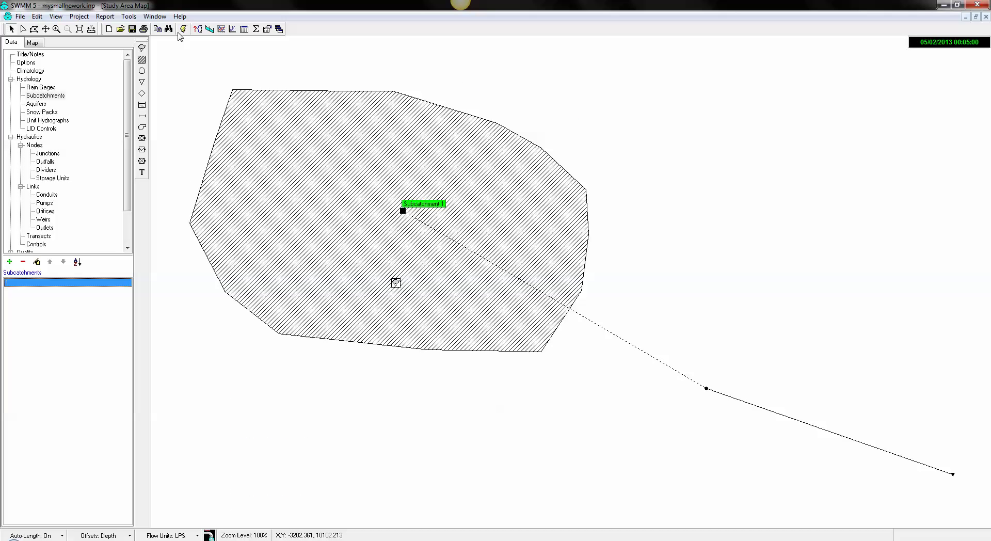
left_click(221, 29)
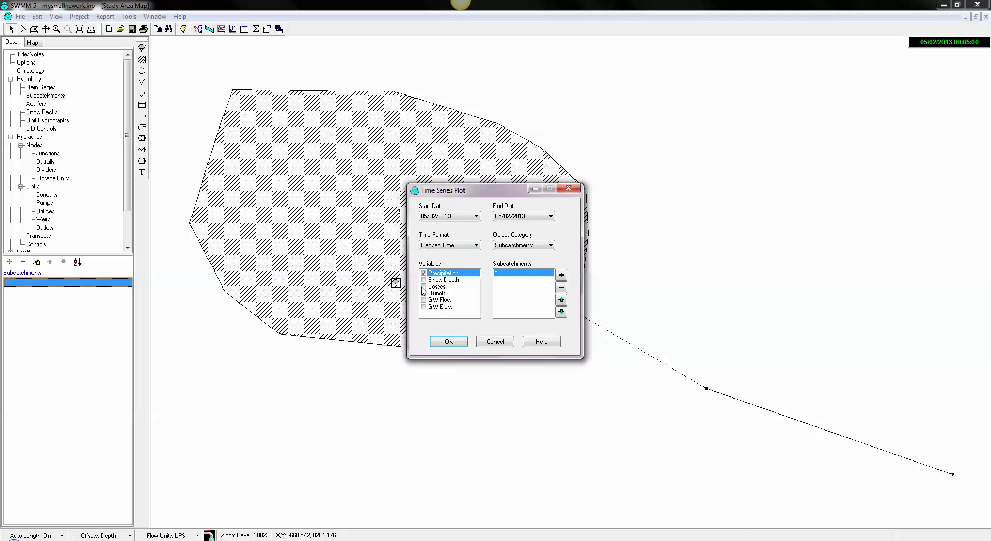
left_click(448, 343)
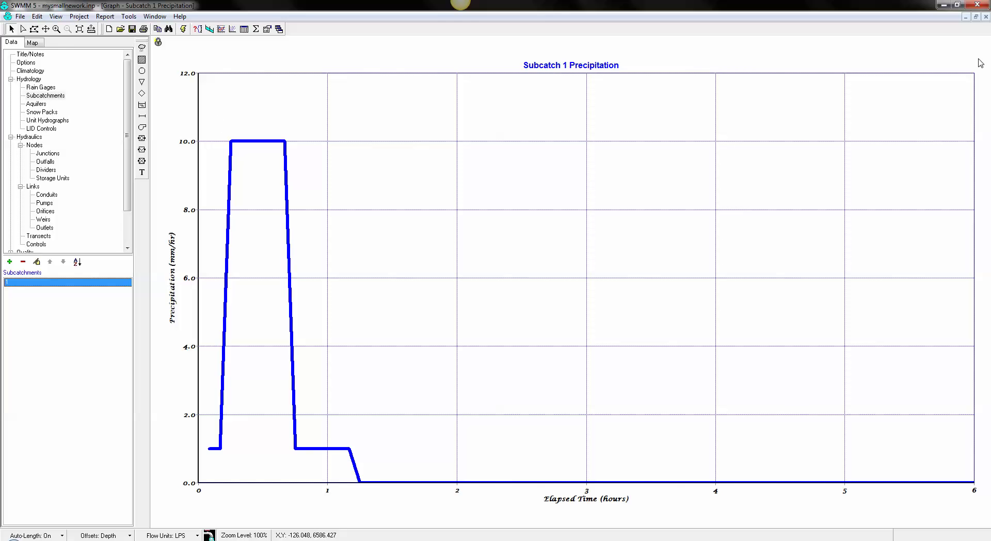
left_click(985, 16)
Step: Theme subcatchments by Runoff and nodes by Depth, confirming the node depth legend unchanged
left_click(38, 45)
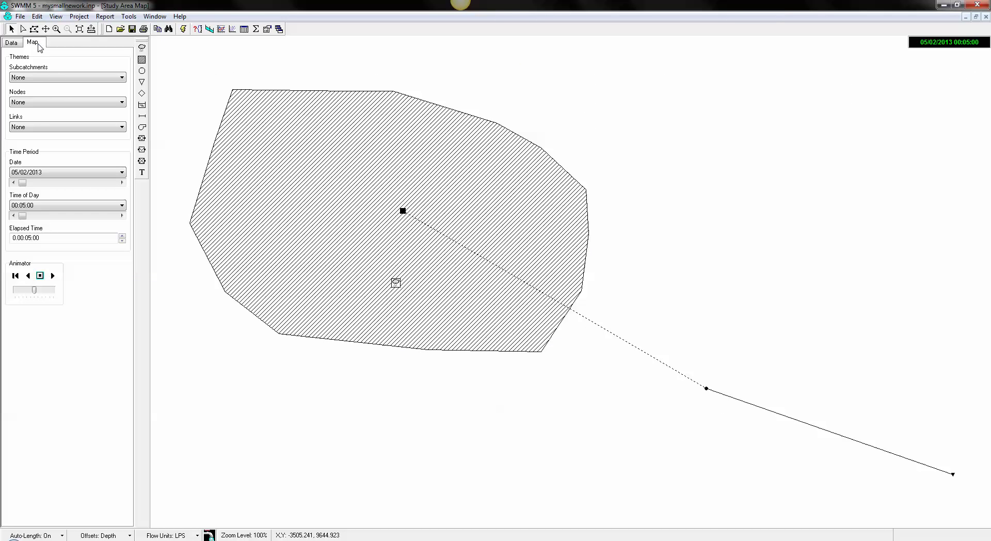
left_click(40, 80)
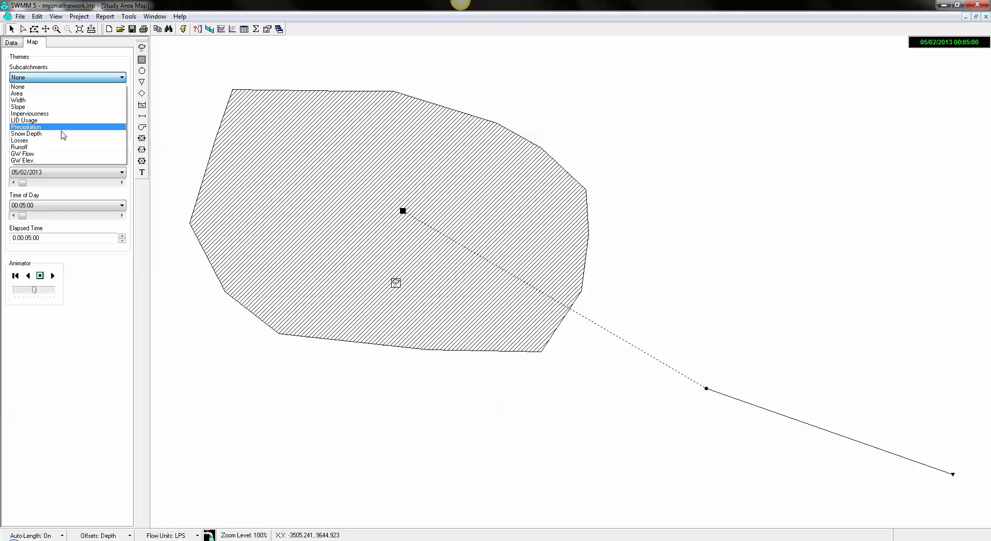
left_click(39, 147)
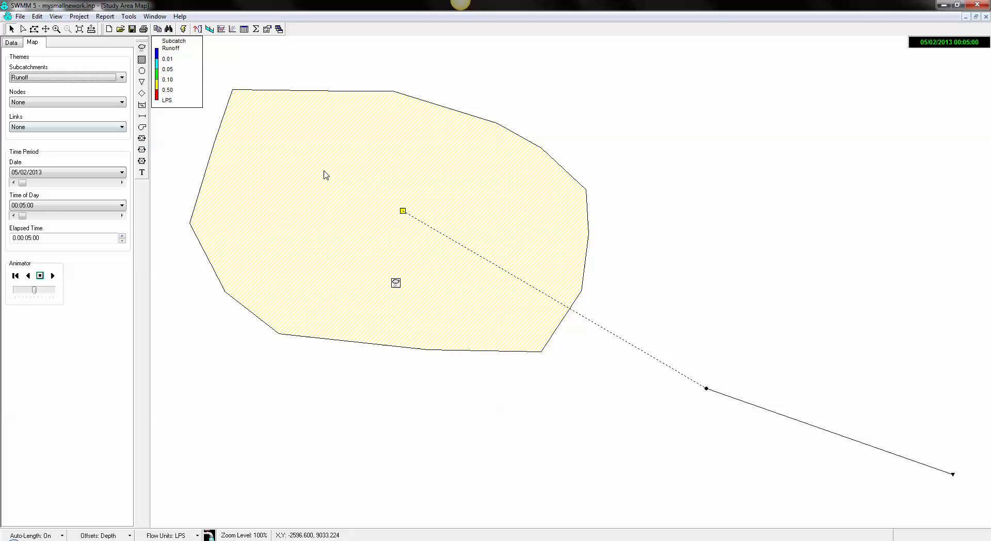
left_click(40, 102)
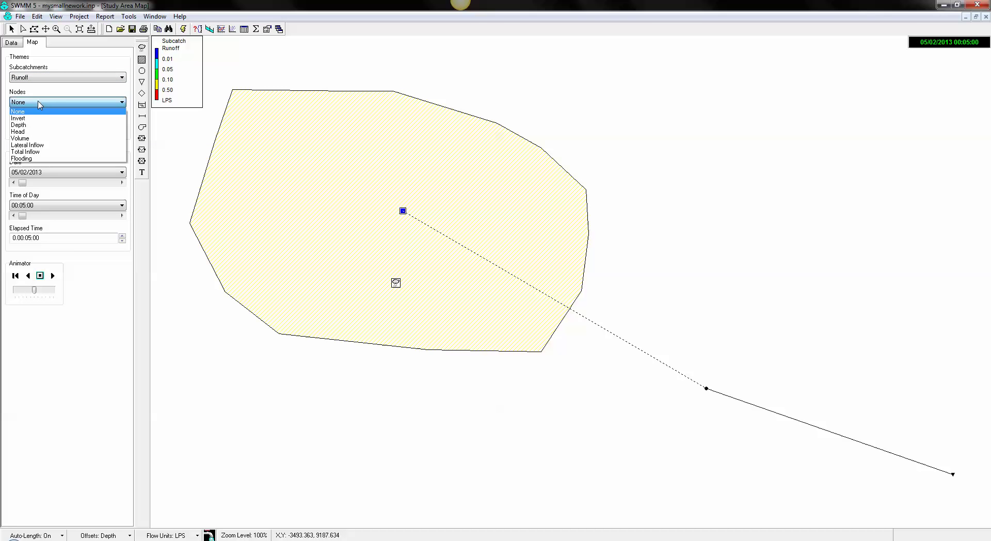
left_click(24, 126)
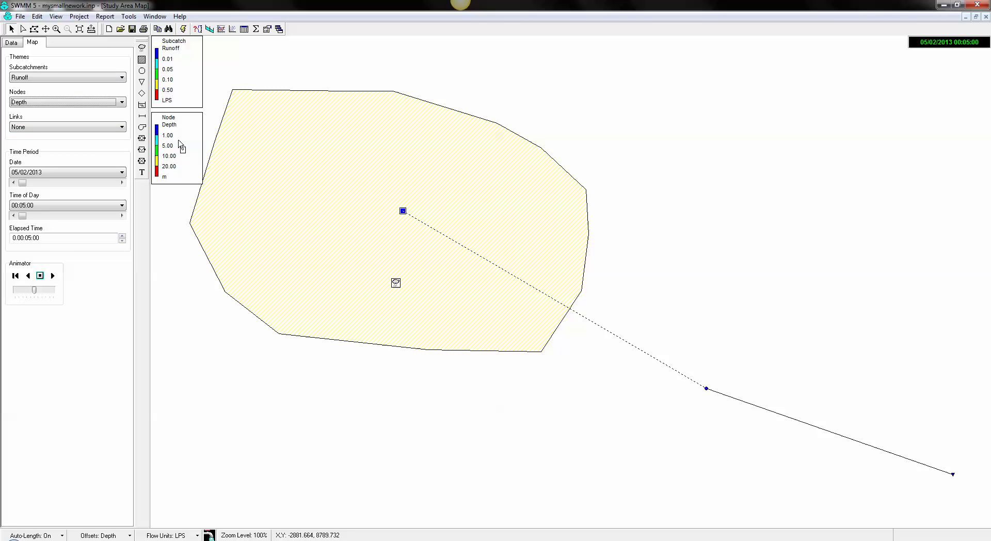
double_click(195, 145)
left_click(153, 48)
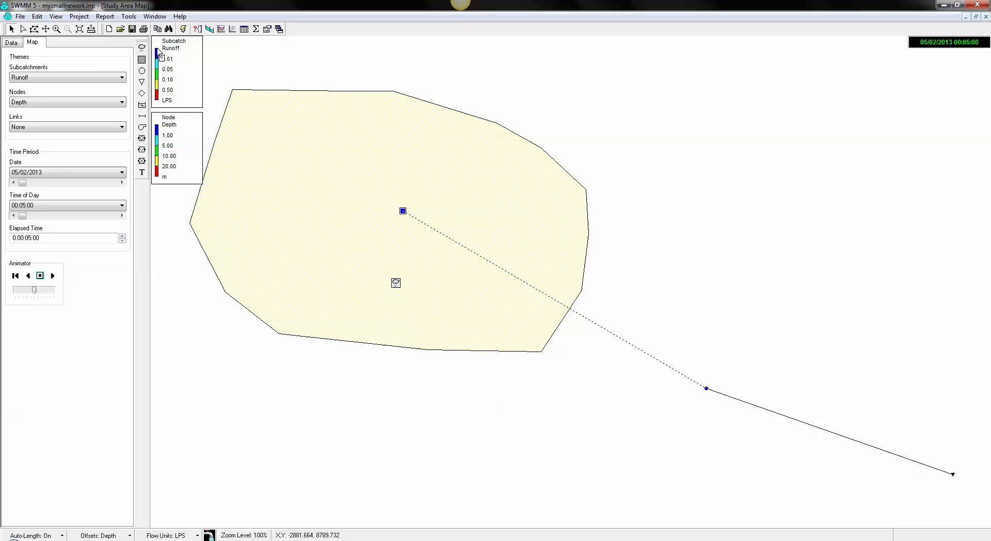